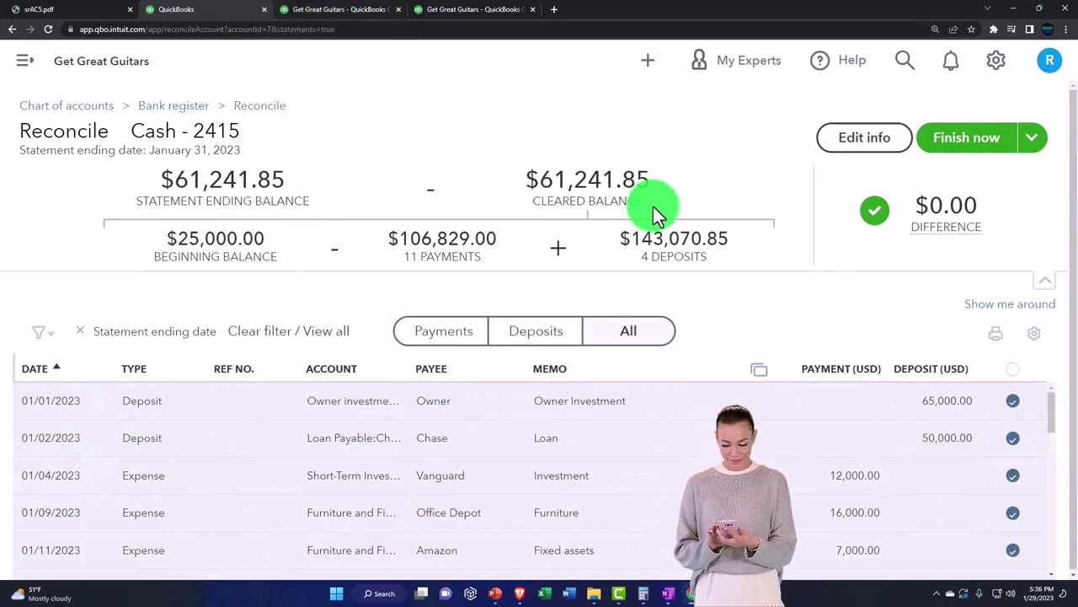
Check the Finish now options on the $0.00-difference Cash - 2415 reconciliation, then expand the main menu
click(1029, 142)
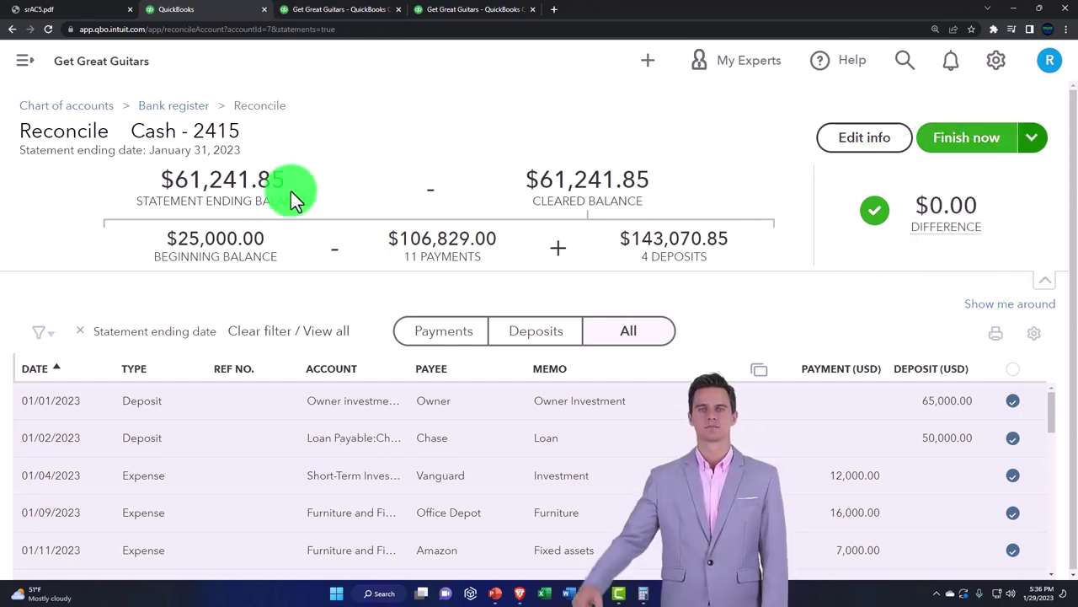
click(23, 61)
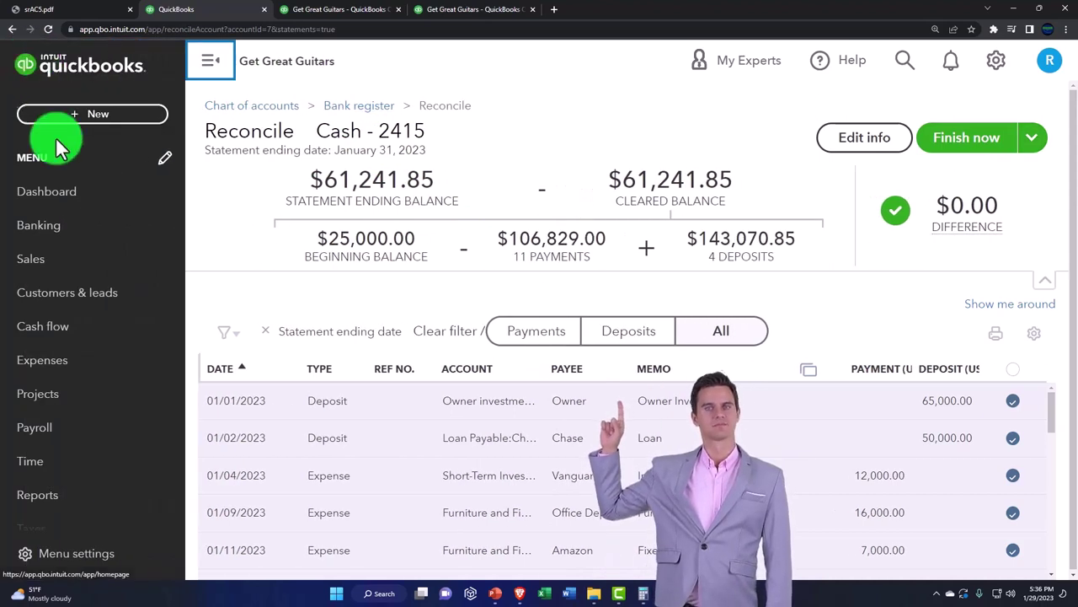
Leave the reconciliation and go to Accounting > Chart of accounts
scroll(65, 287, down, 3)
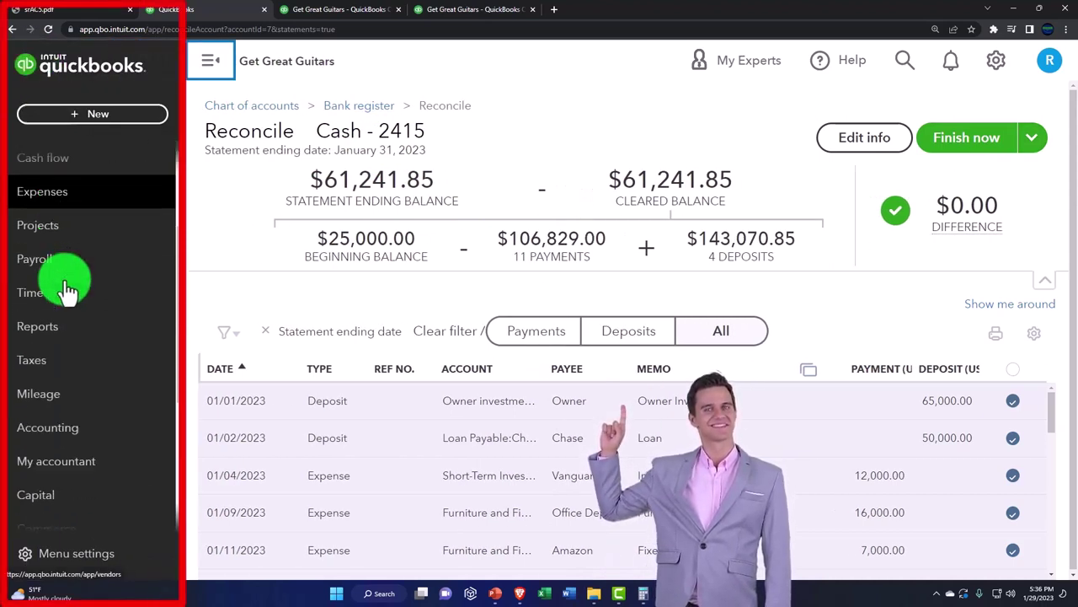
scroll(68, 290, down, 3)
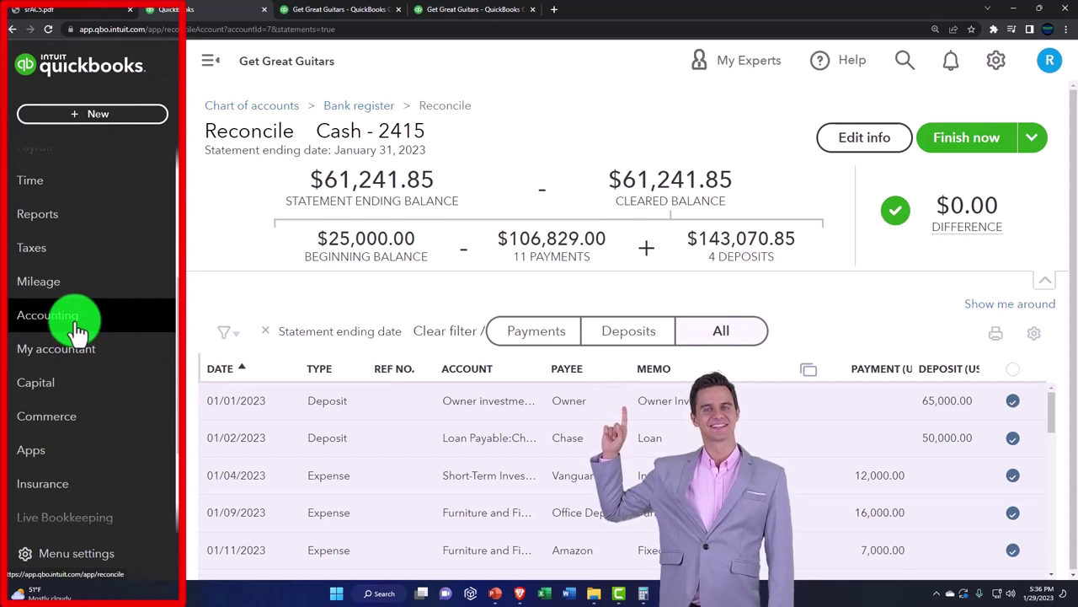
click(76, 333)
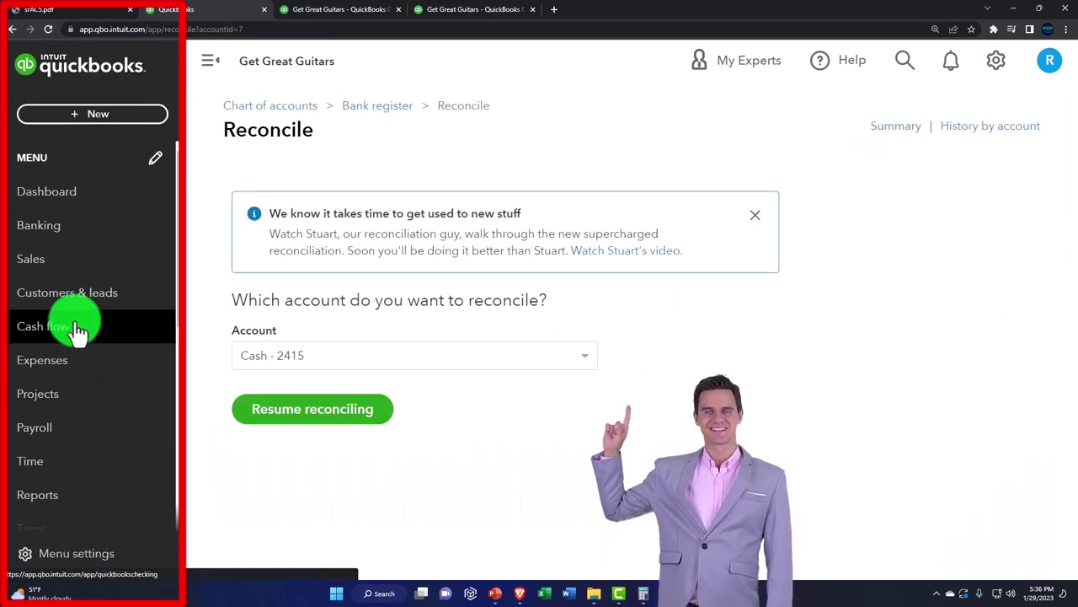
scroll(77, 396, down, 3)
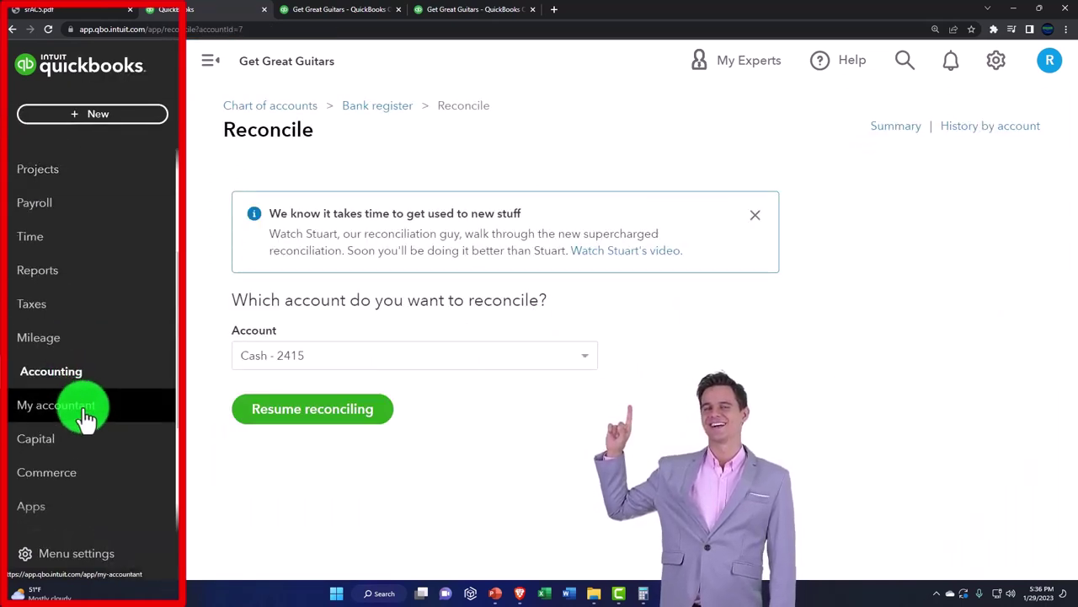
click(65, 378)
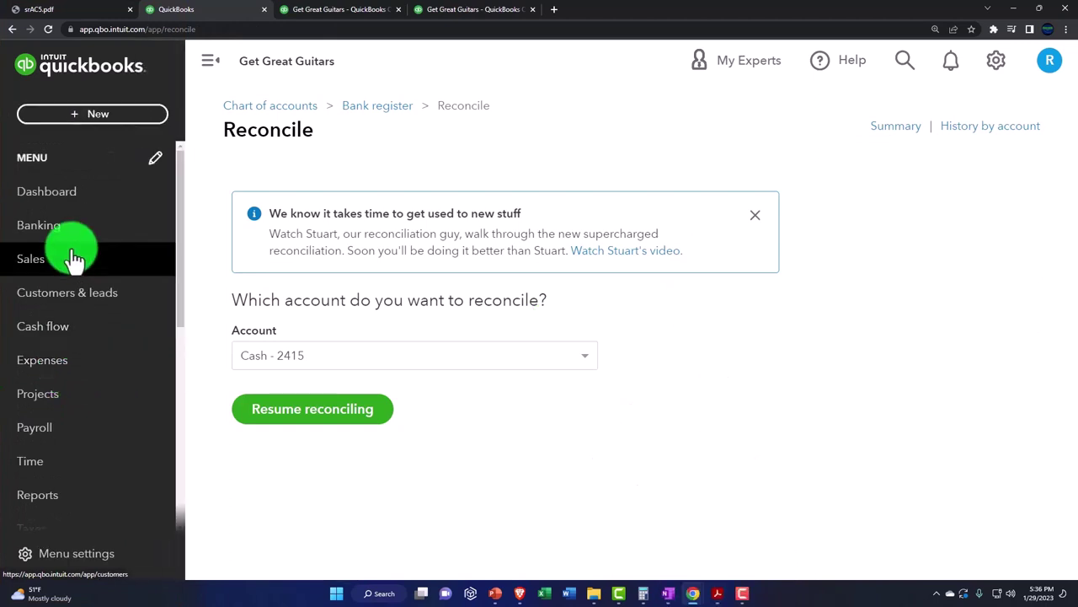
scroll(71, 337, down, 4)
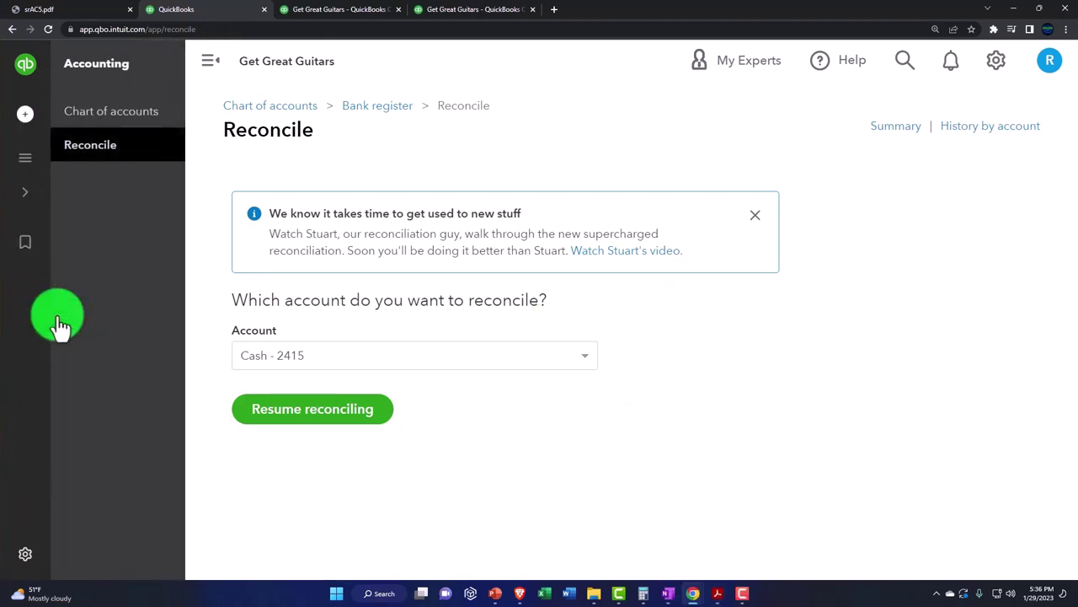
click(96, 118)
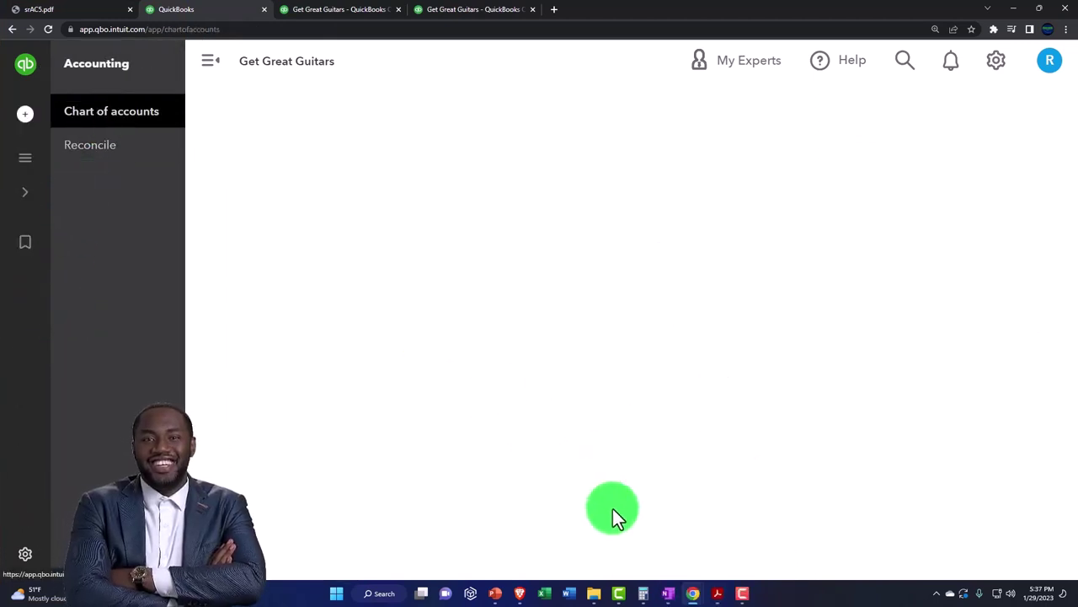
View the Sample Company's Bookkeeping chart of accounts, then switch back to the Get Great Guitars window
mouse_move(691, 590)
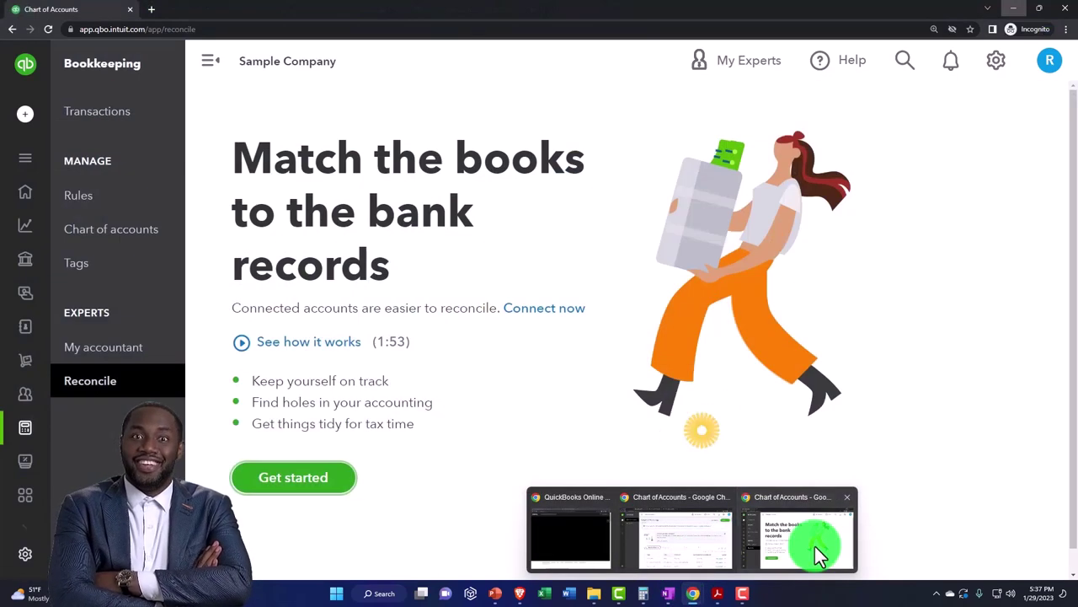
click(815, 546)
mouse_move(36, 357)
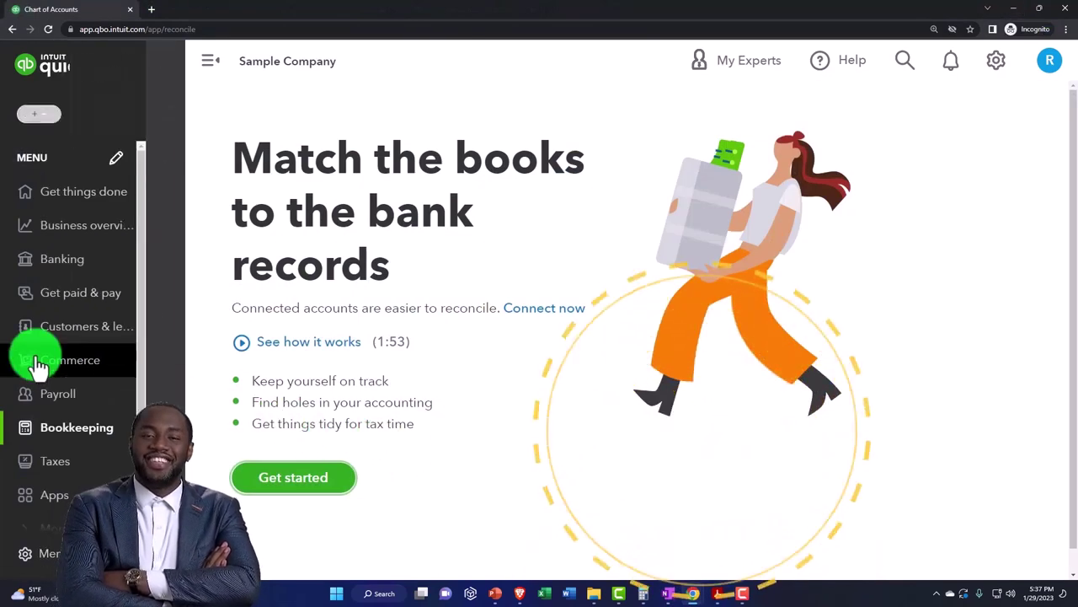
click(52, 434)
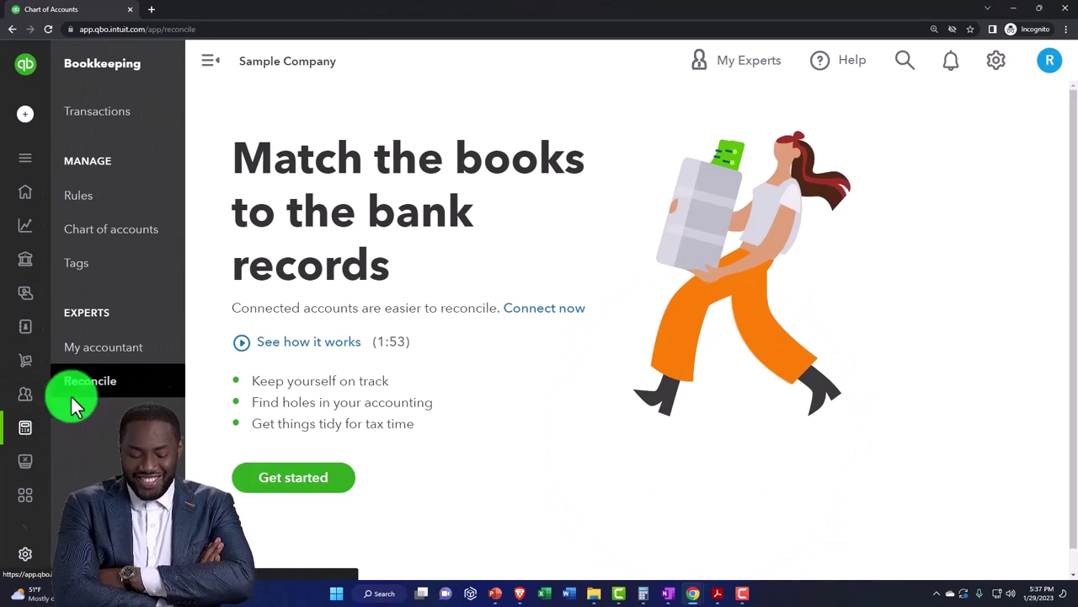
click(99, 240)
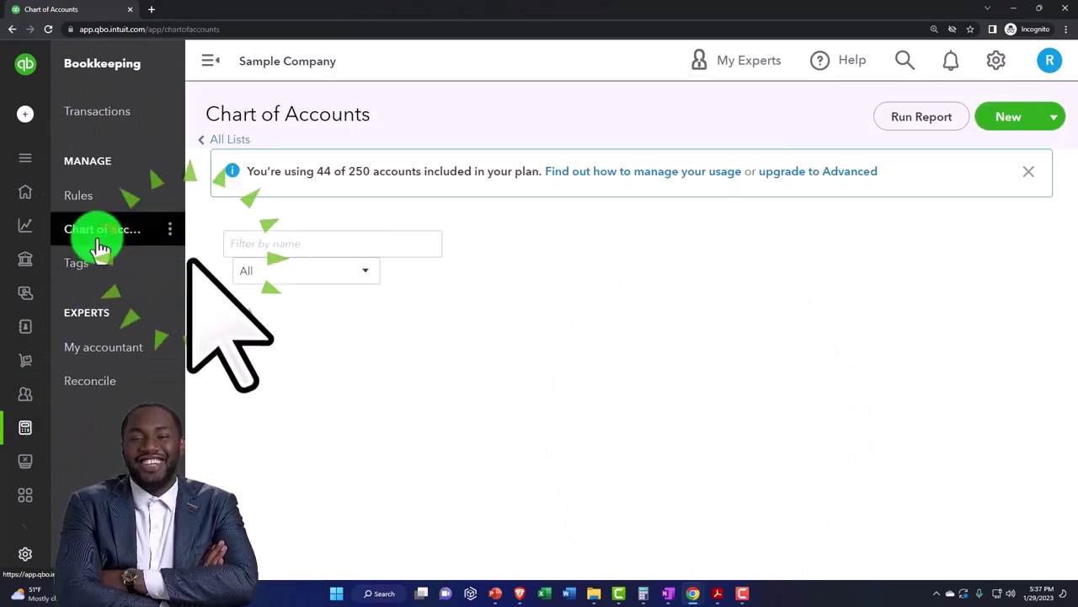
click(1013, 11)
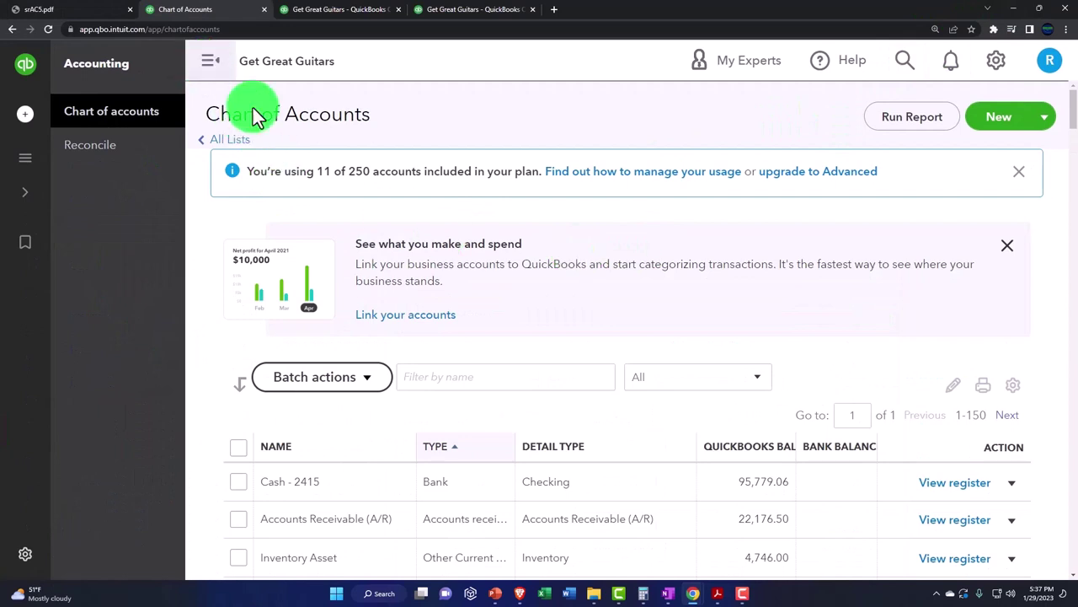
Collapse the sidebar and open the Cash - 2415 register down to its $25,000.00 opening balance deposit
click(213, 61)
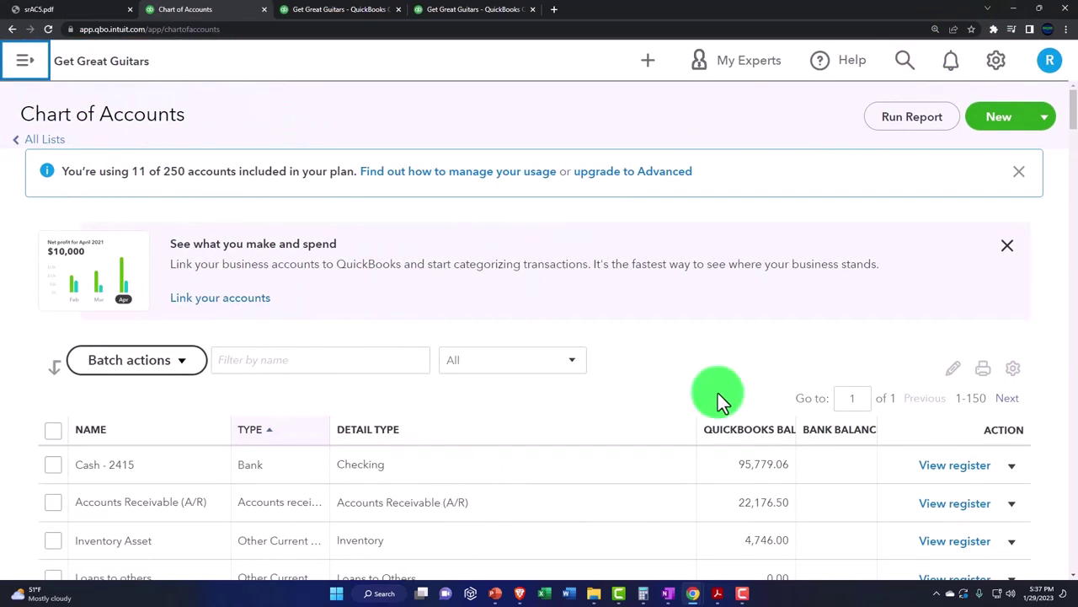
click(941, 469)
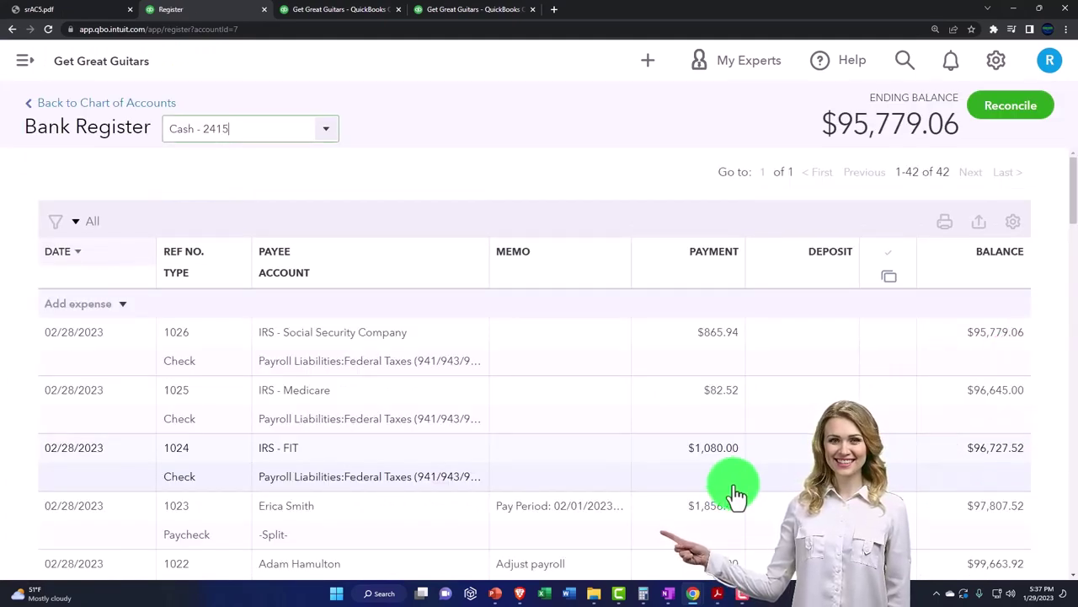
scroll(735, 496, down, 10)
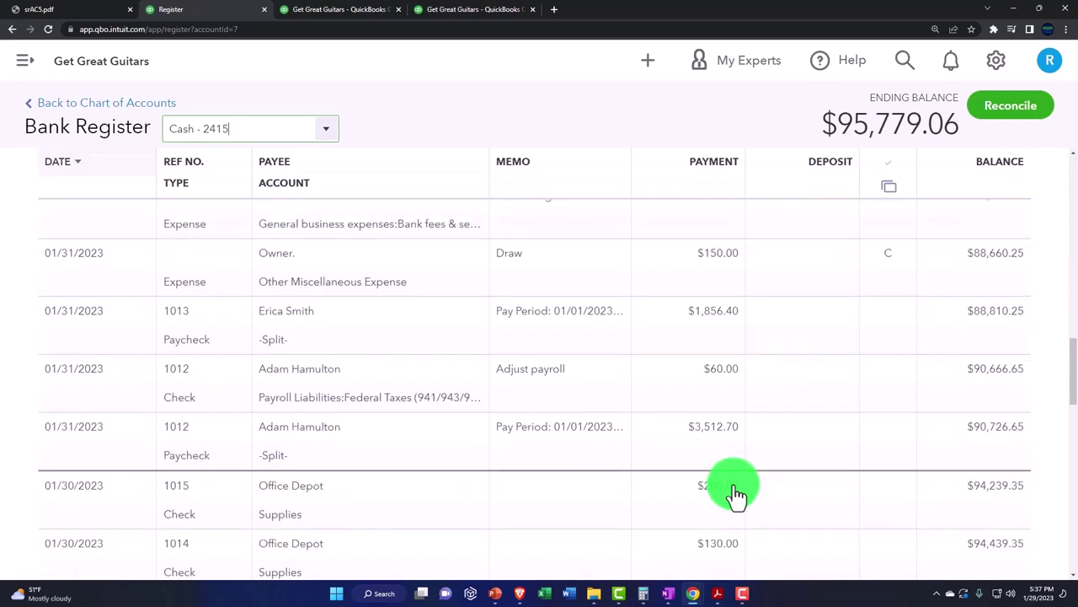
scroll(735, 495, down, 10)
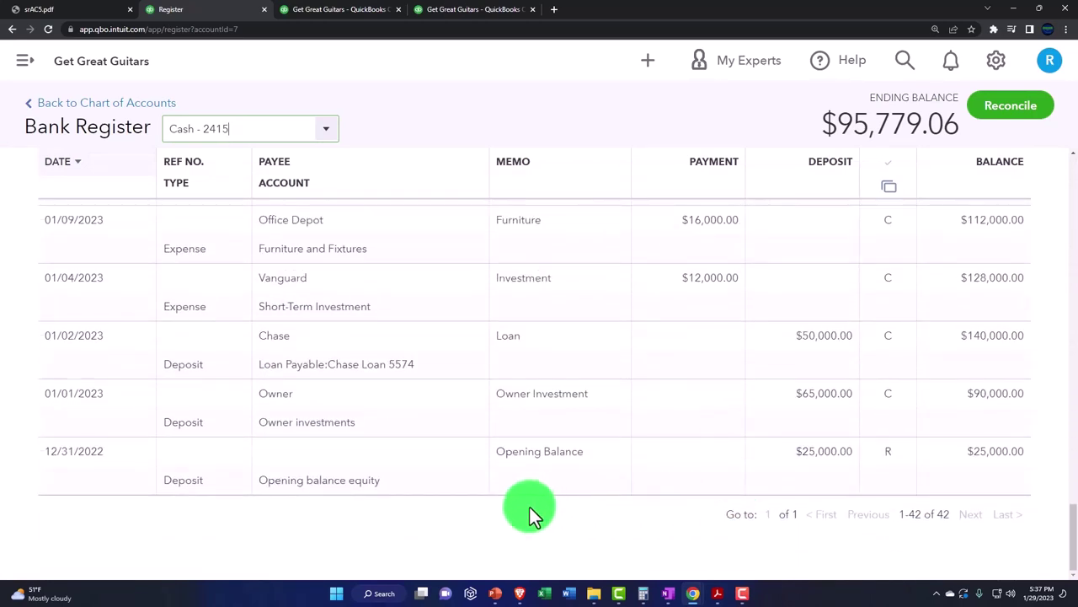
click(399, 465)
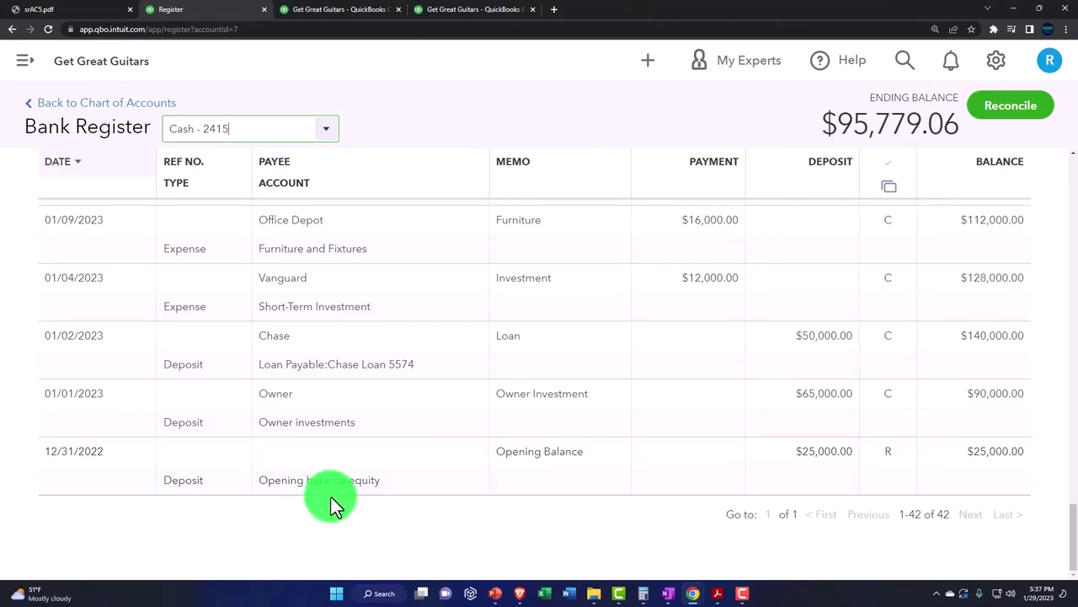
Return to the top of the Cash - 2415 register and list the Add expense transaction types
scroll(341, 497, up, 15)
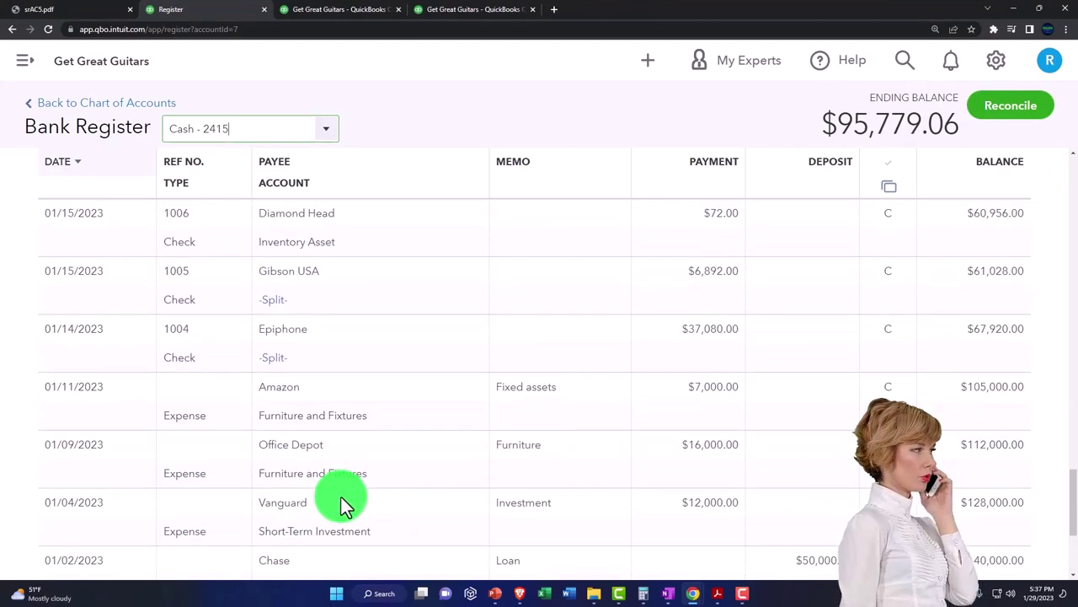
scroll(341, 504, up, 5)
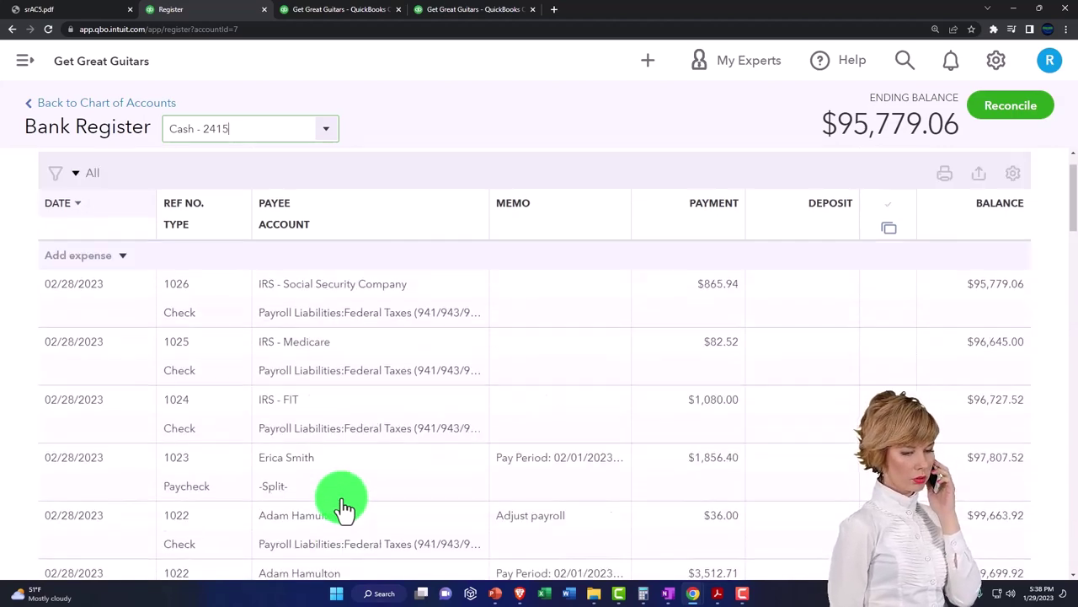
click(125, 310)
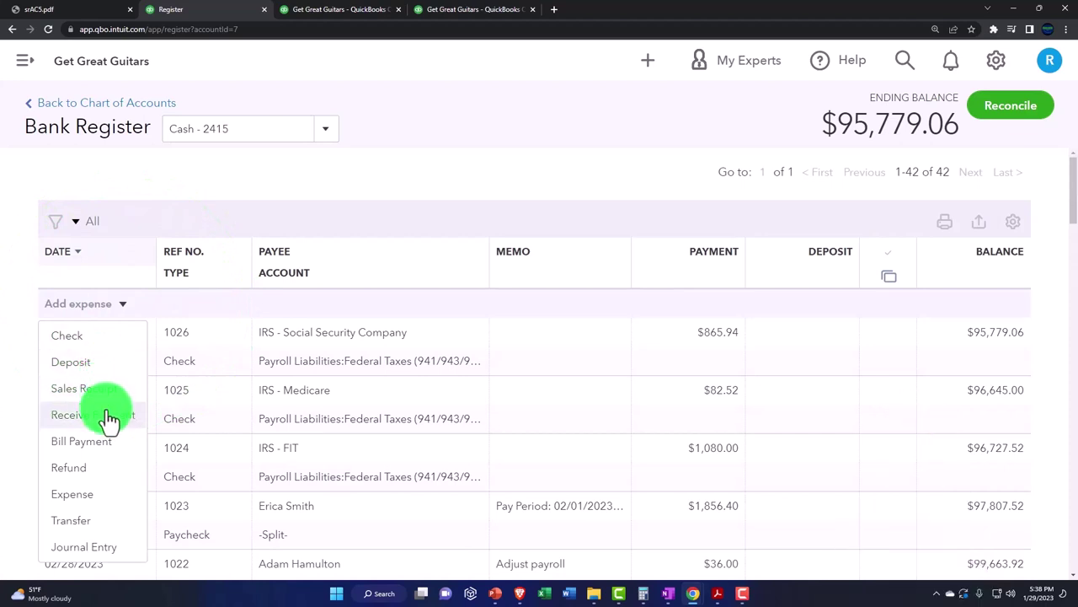
Start a new Expense dated 12/31/2022 and check the bank statement PDF
click(87, 497)
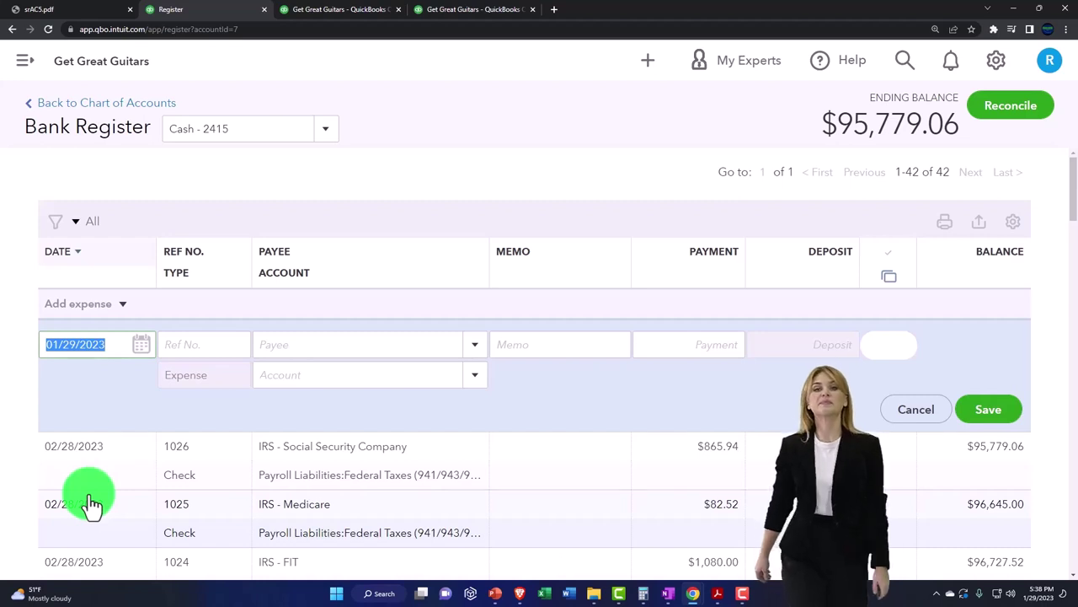
text(12)
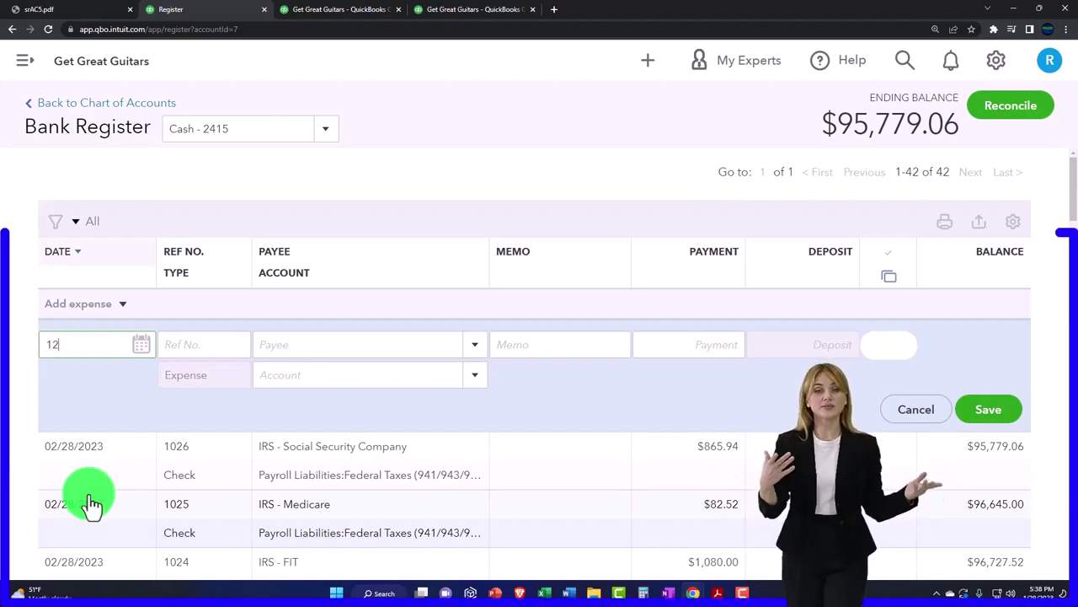
text(/31)
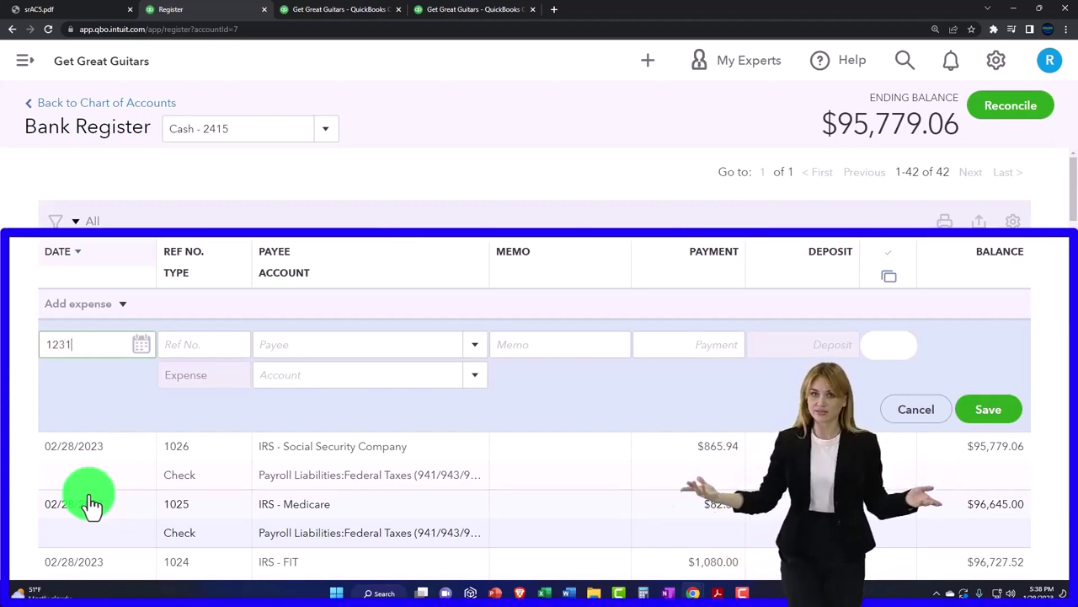
text(/2022)
key(Tab)
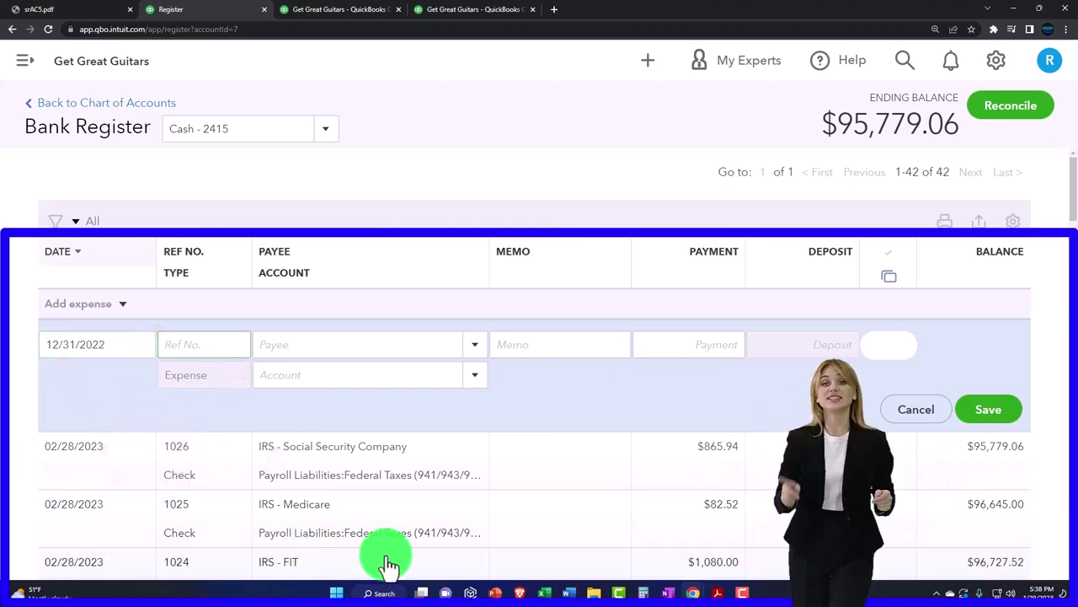
click(717, 593)
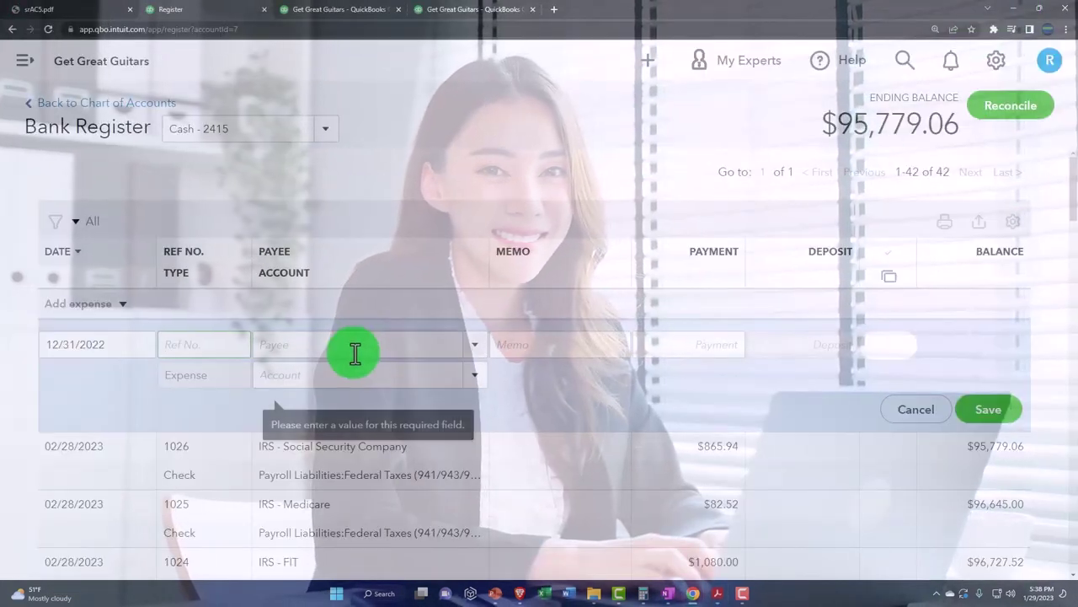
Set the expense payee to Epiphone and memo to 'PP Check', checking the amount against the bank statement
click(328, 346)
text(E)
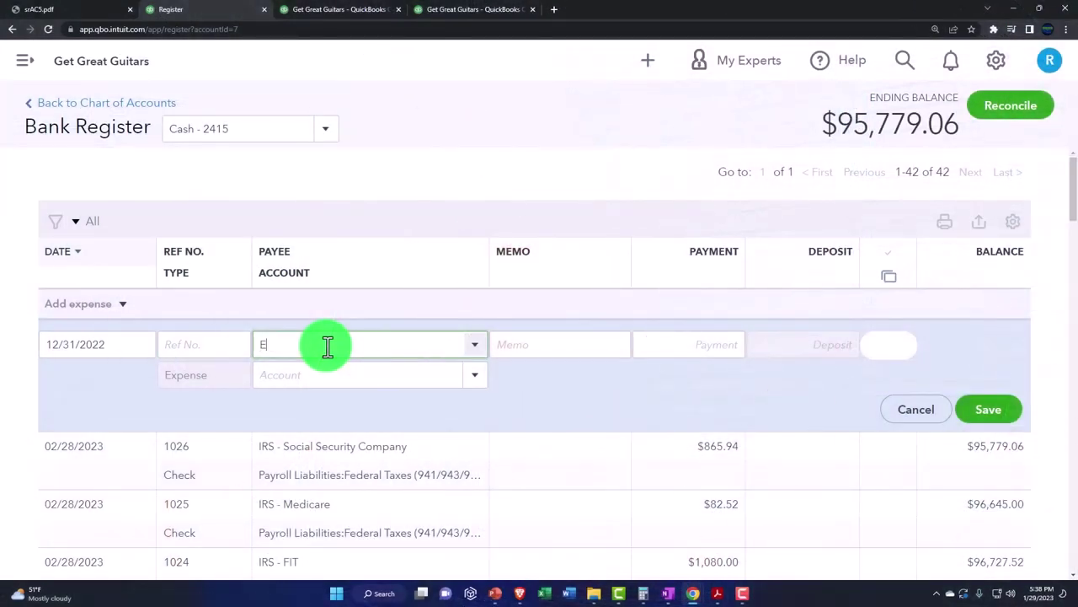
text(piphone)
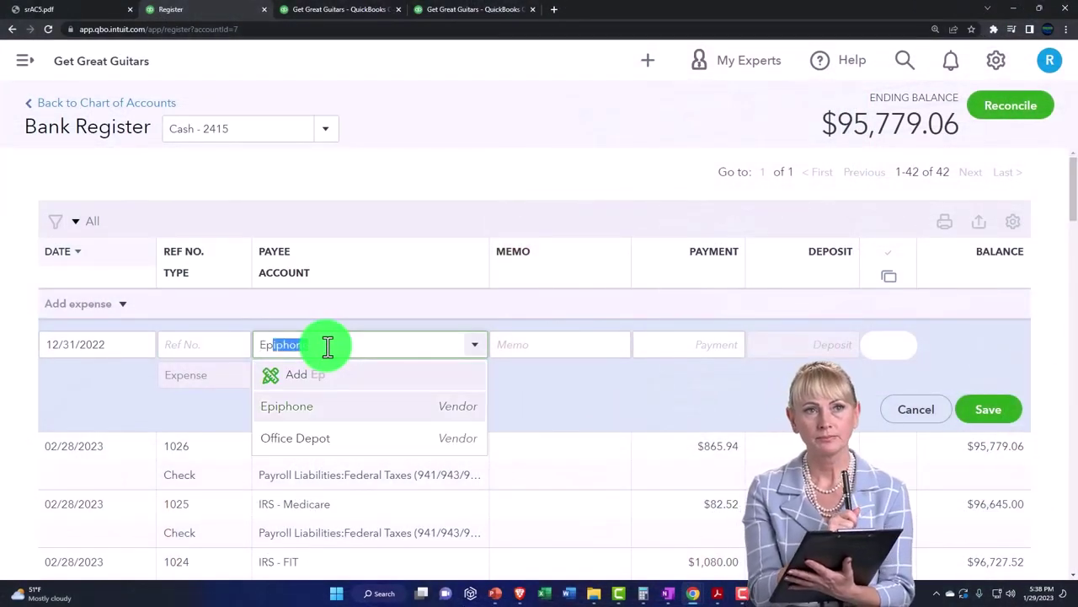
key(Tab)
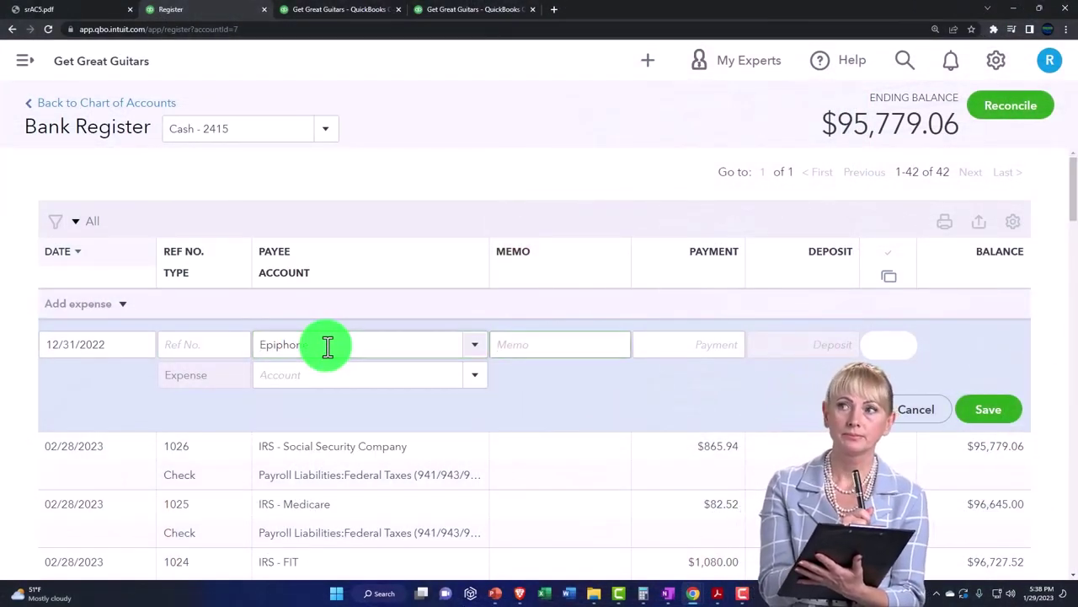
text(PP)
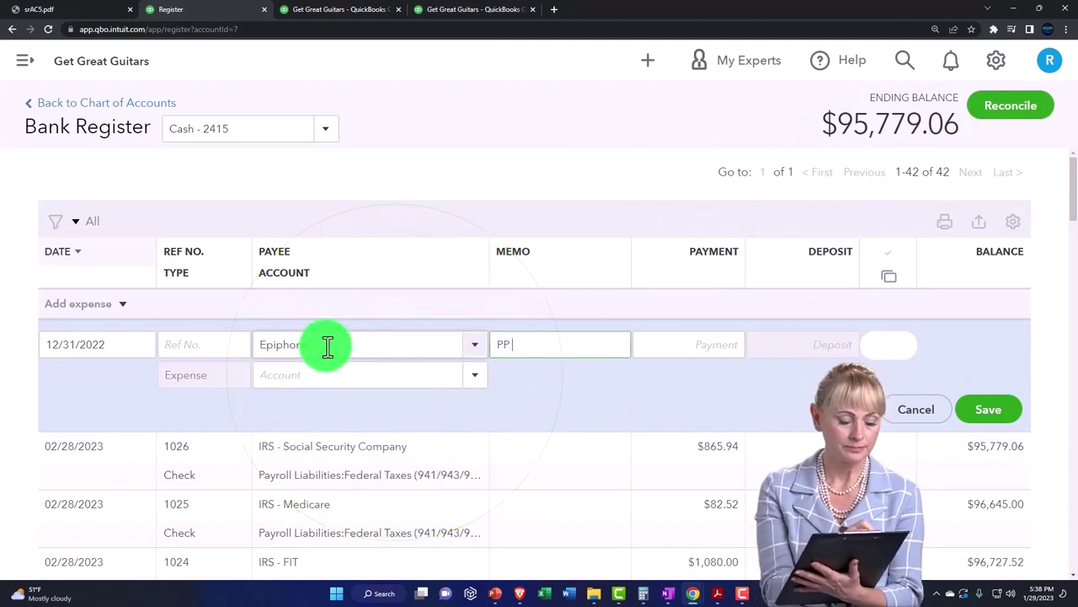
text( CHekc)
key(BackSpace)
key(BackSpace)
key(BackSpace)
key(BackSpace)
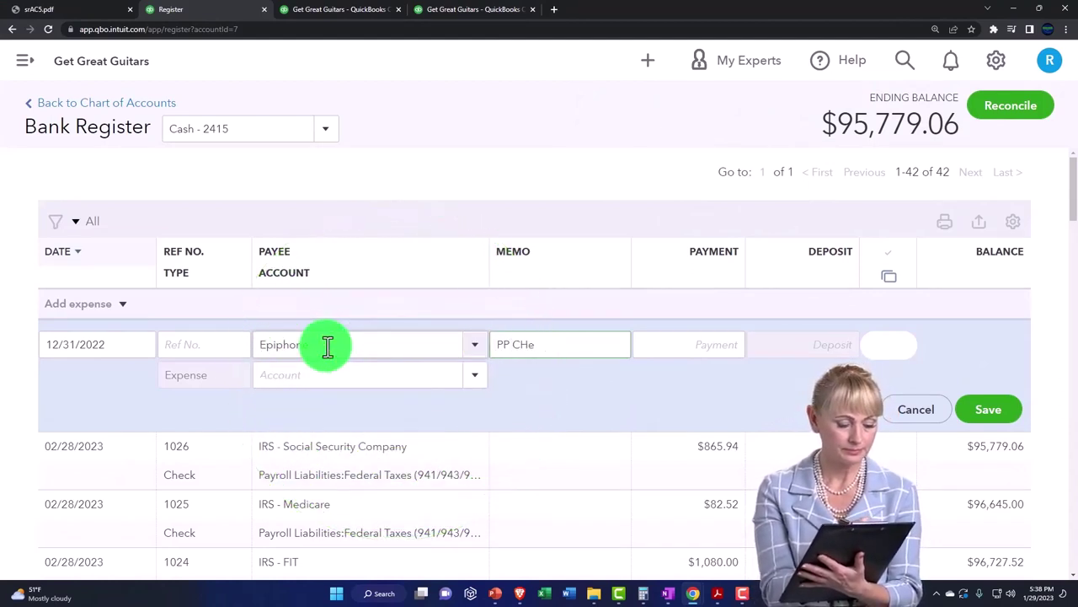
text(heck)
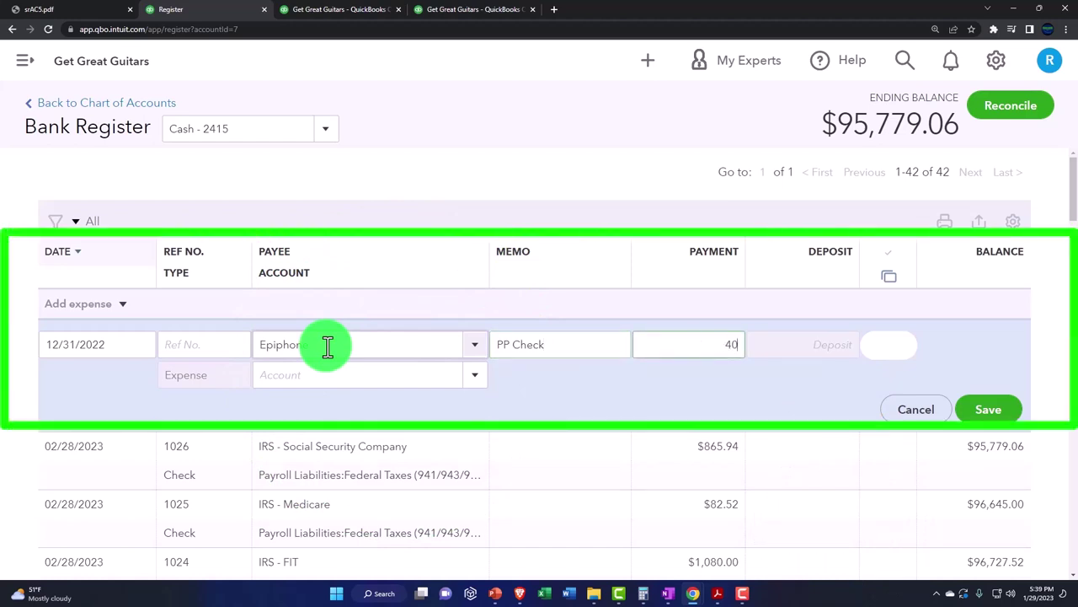
click(717, 593)
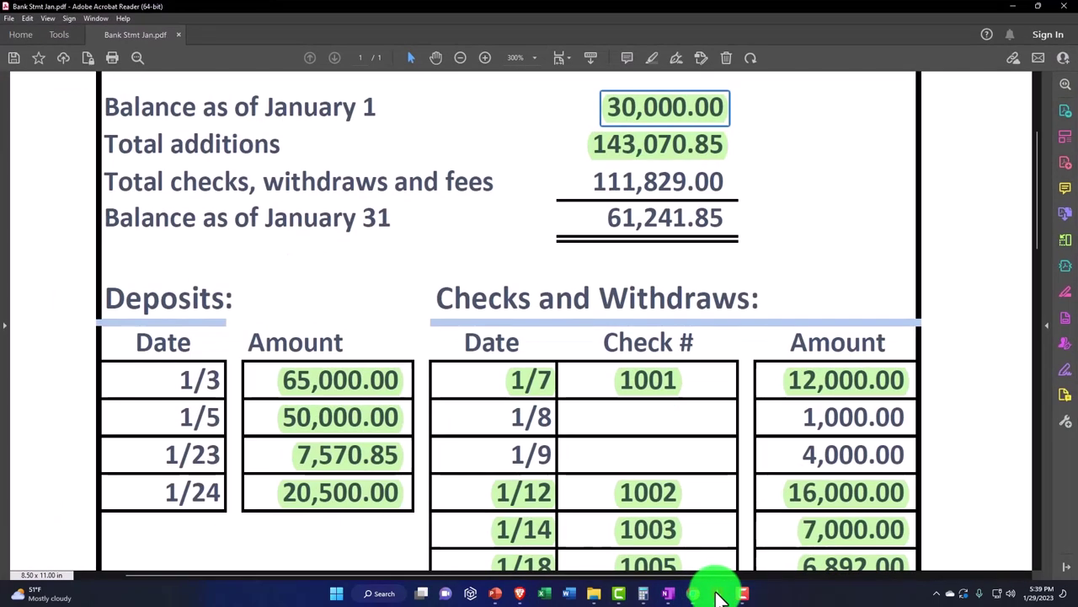
click(717, 593)
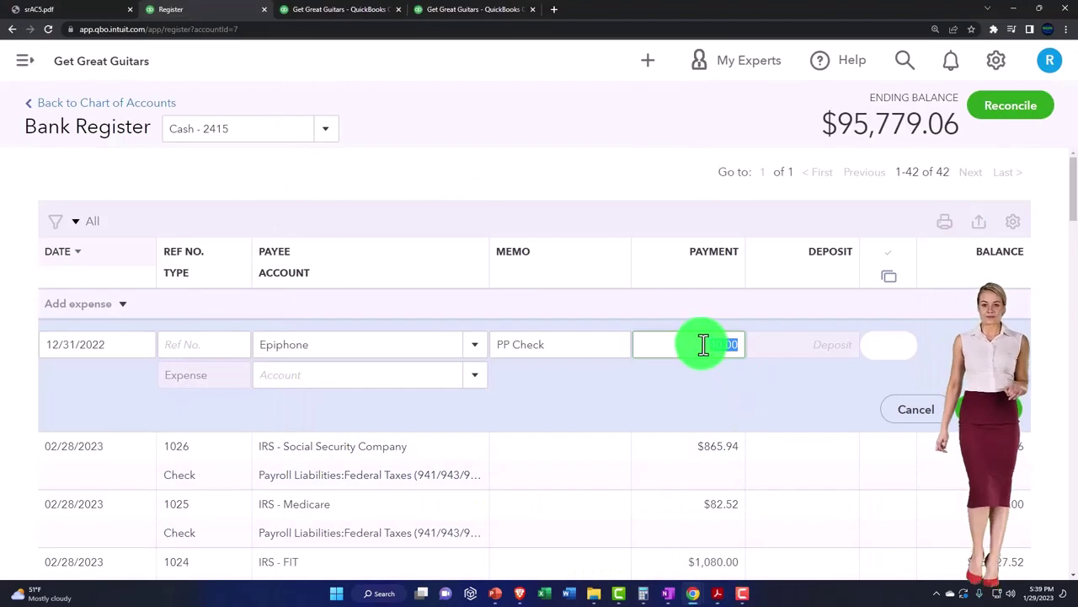
Enter 4000 as the Epiphone expense payment so it shows 4,000.00
text(4000)
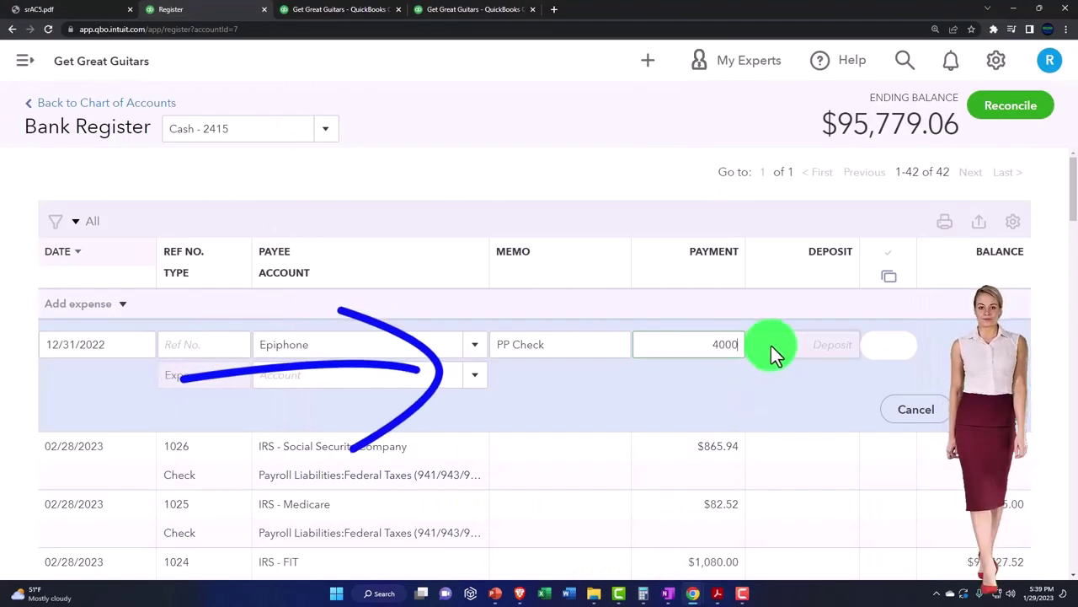
key(Tab)
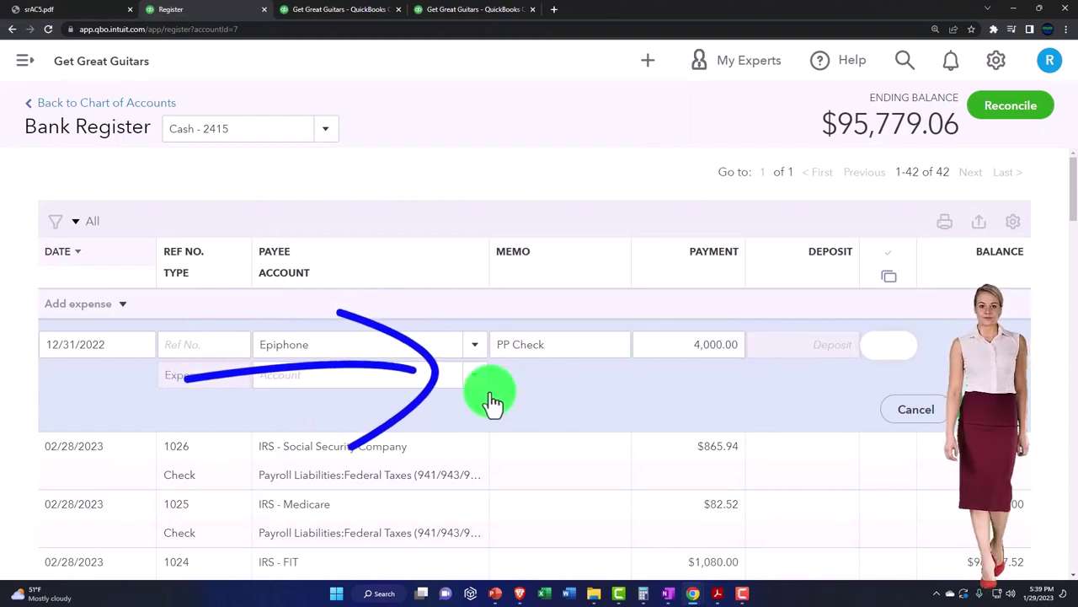
mouse_move(385, 375)
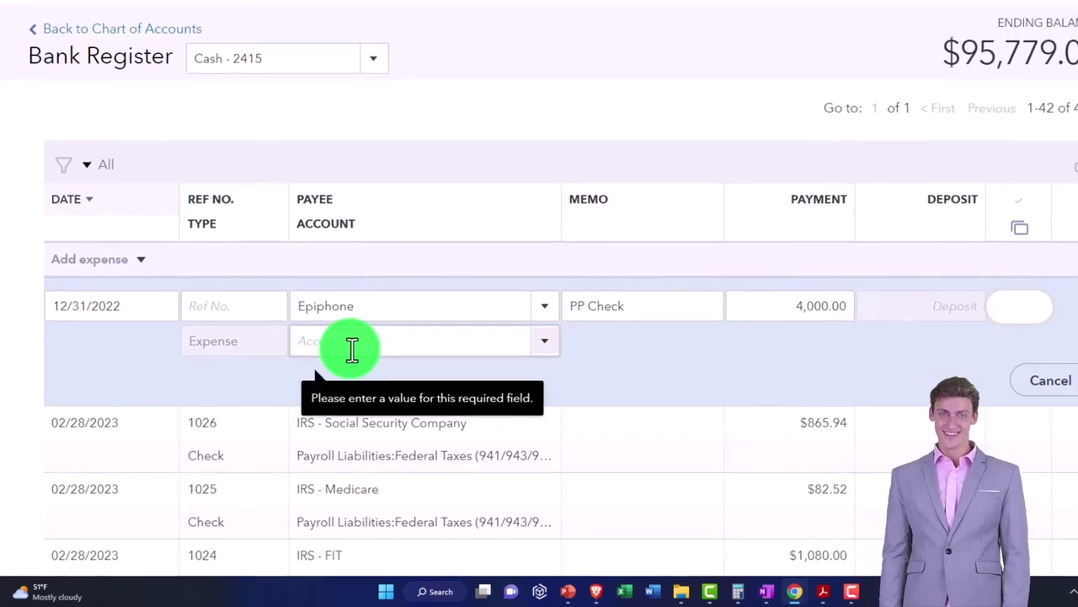
Try 'beg' in the expense's account field and look up the equity accounts on the Balance Sheet
click(354, 345)
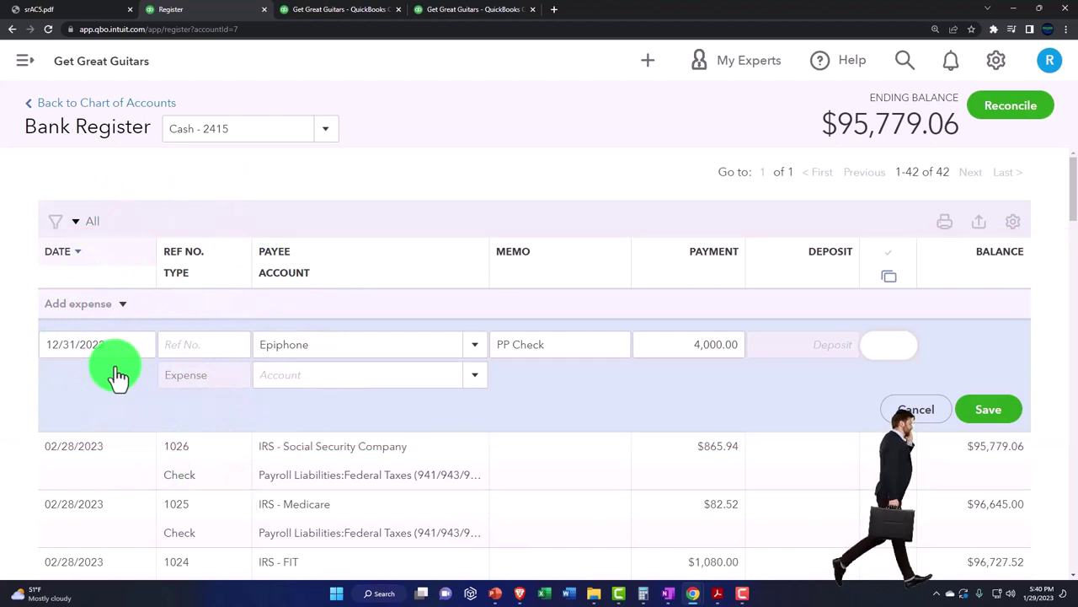
click(277, 375)
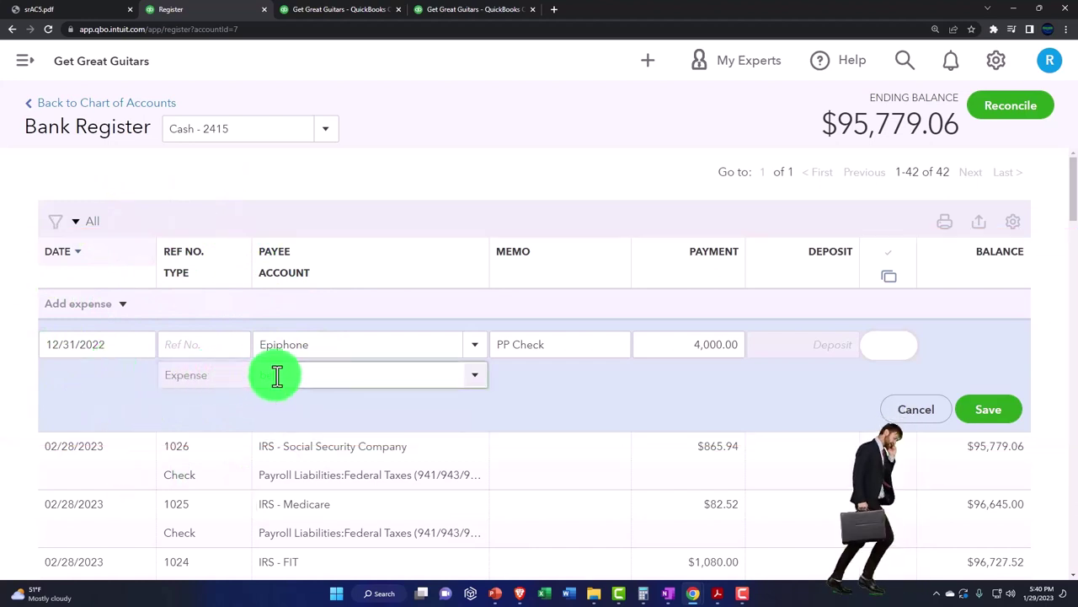
text(begge)
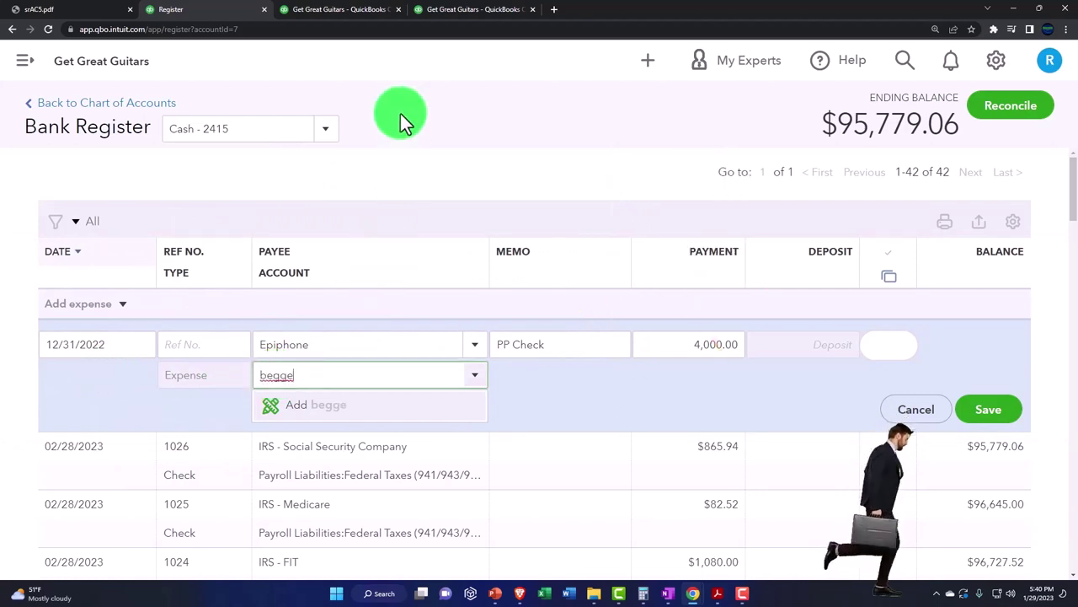
click(345, 10)
scroll(343, 418, down, 3)
scroll(339, 413, down, 8)
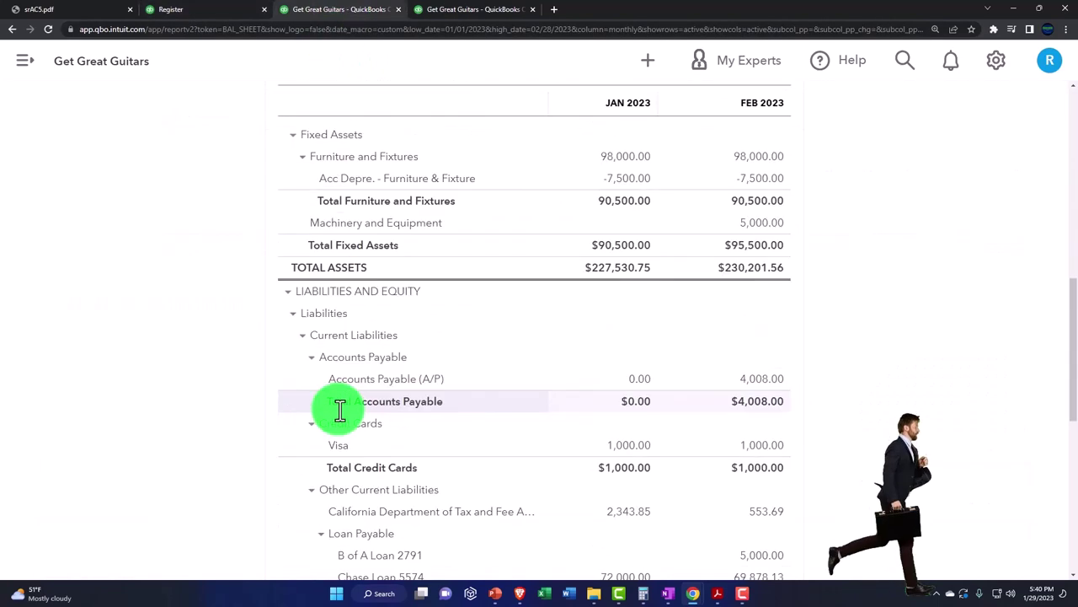
scroll(338, 409, down, 2)
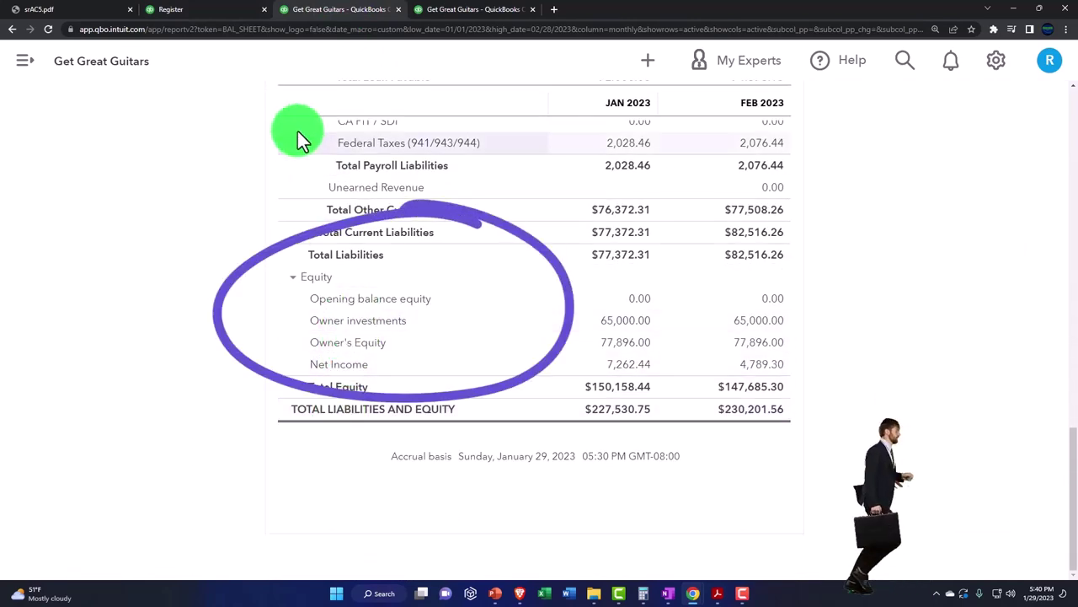
click(211, 14)
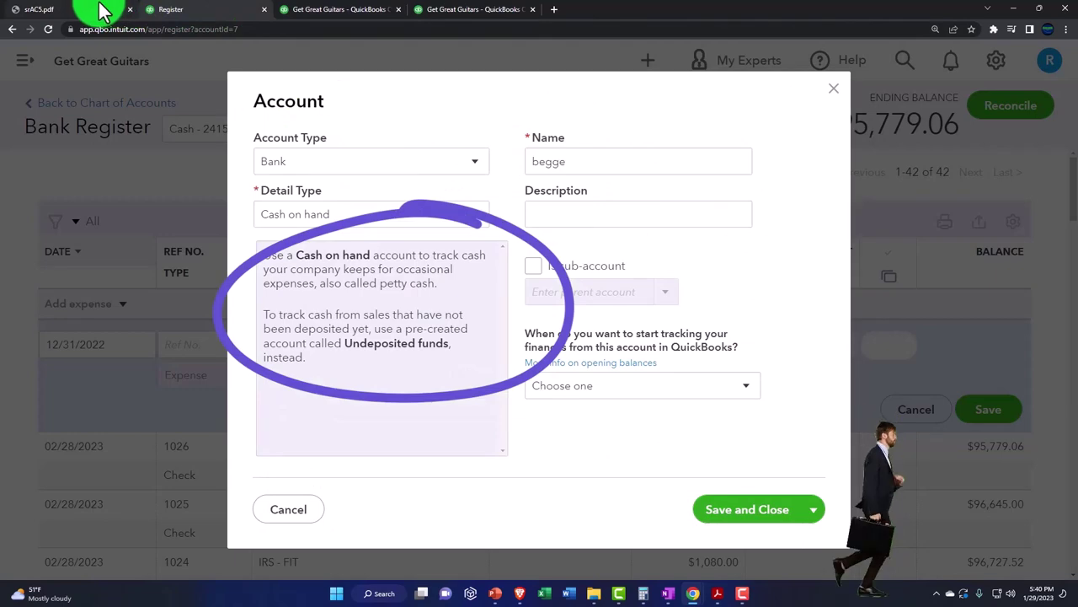
Cancel the new 'beg' account and set the expense account to Opening balance equity
click(833, 88)
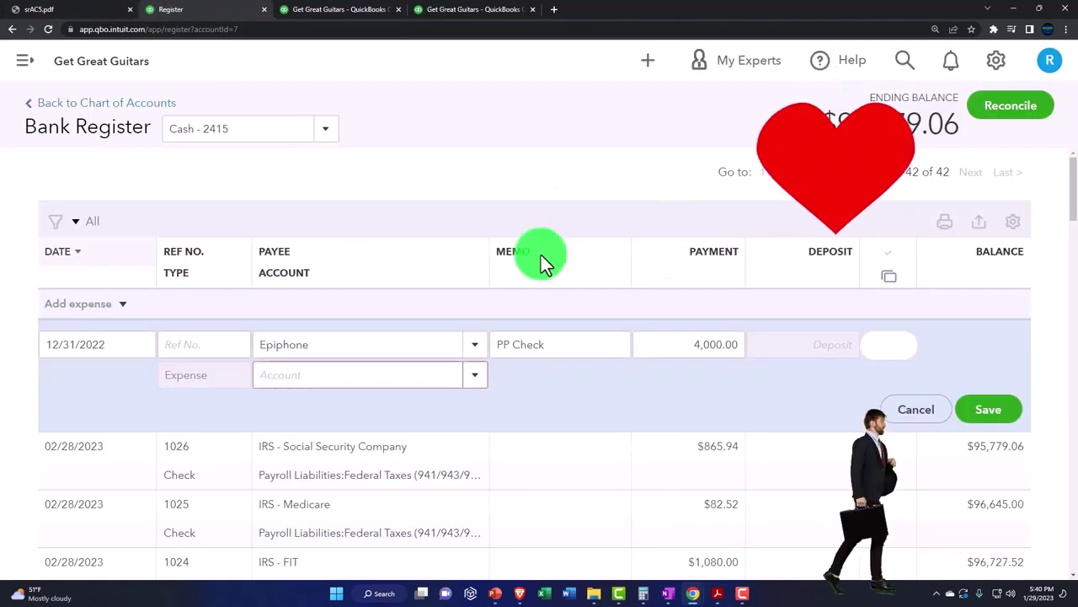
click(340, 376)
text(Opening balance equity)
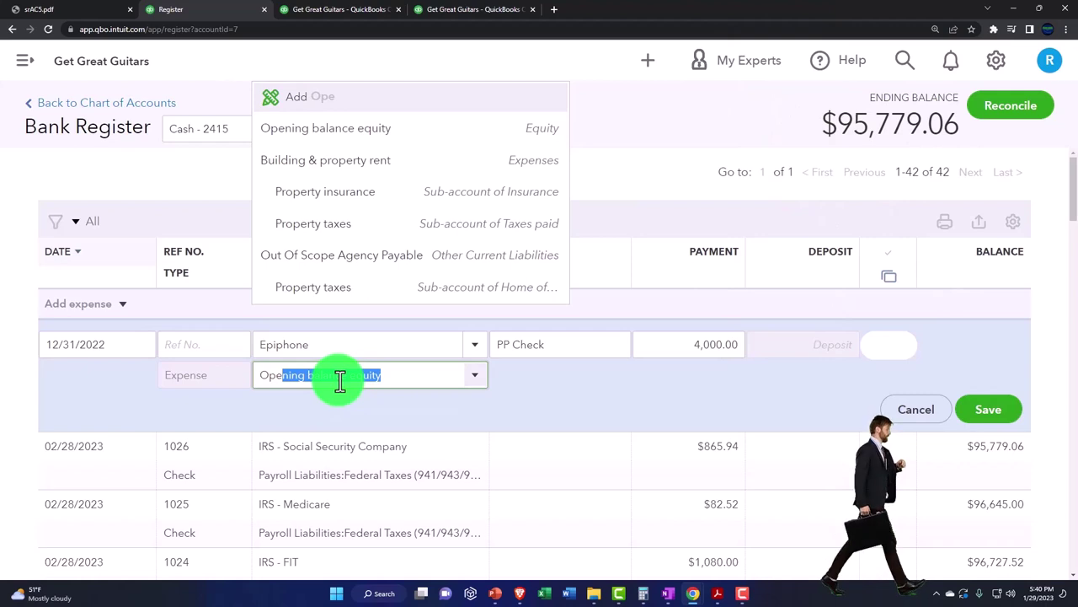
key(Tab)
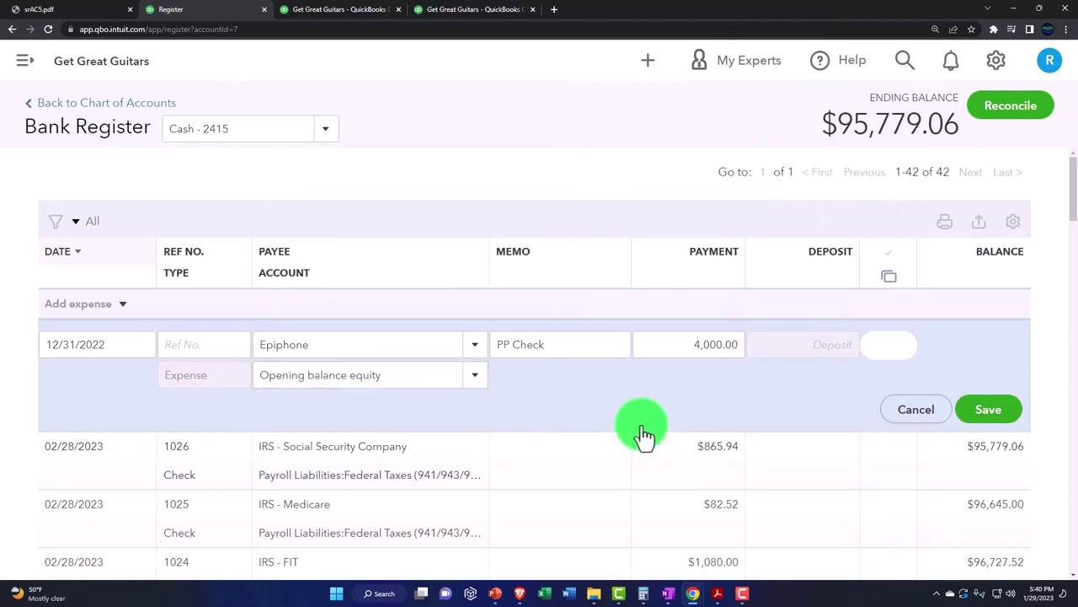
Save the Epiphone expense and rerun the Balance Sheet with the updated figures
click(990, 423)
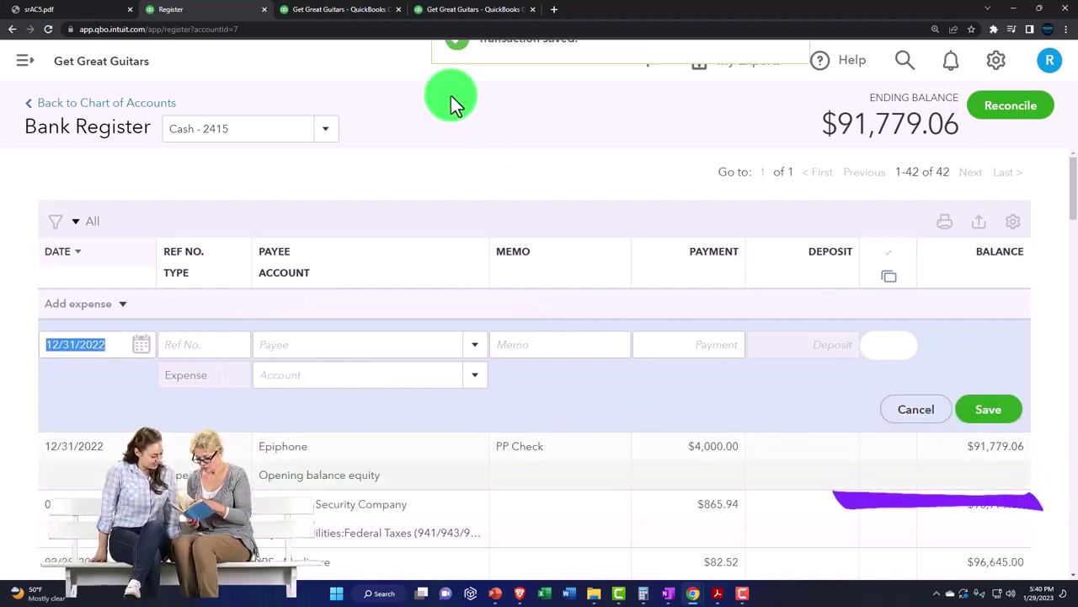
click(328, 14)
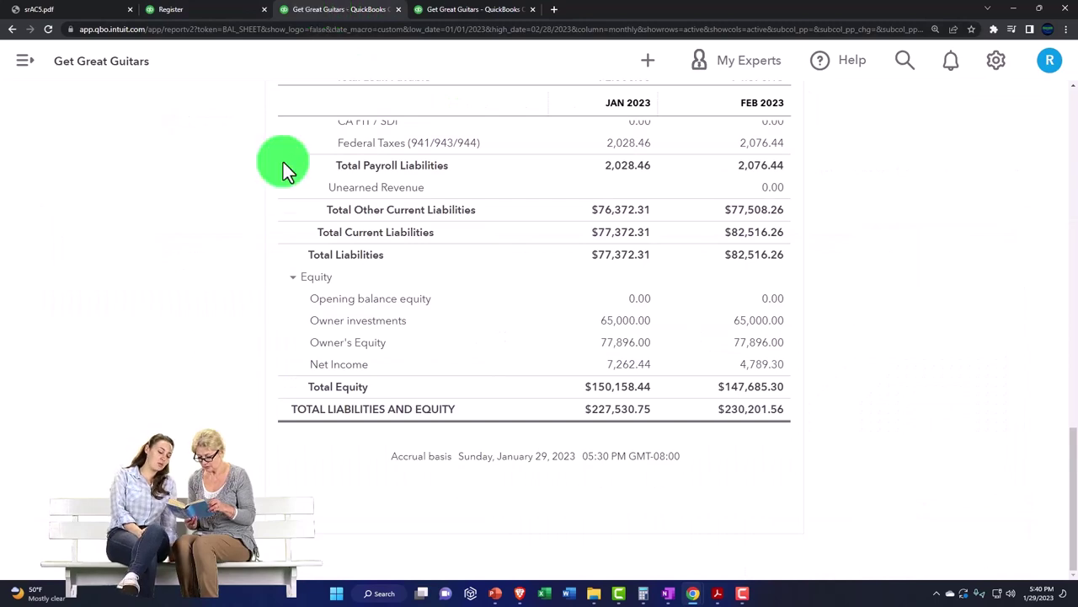
scroll(260, 270, up, 10)
scroll(259, 279, up, 5)
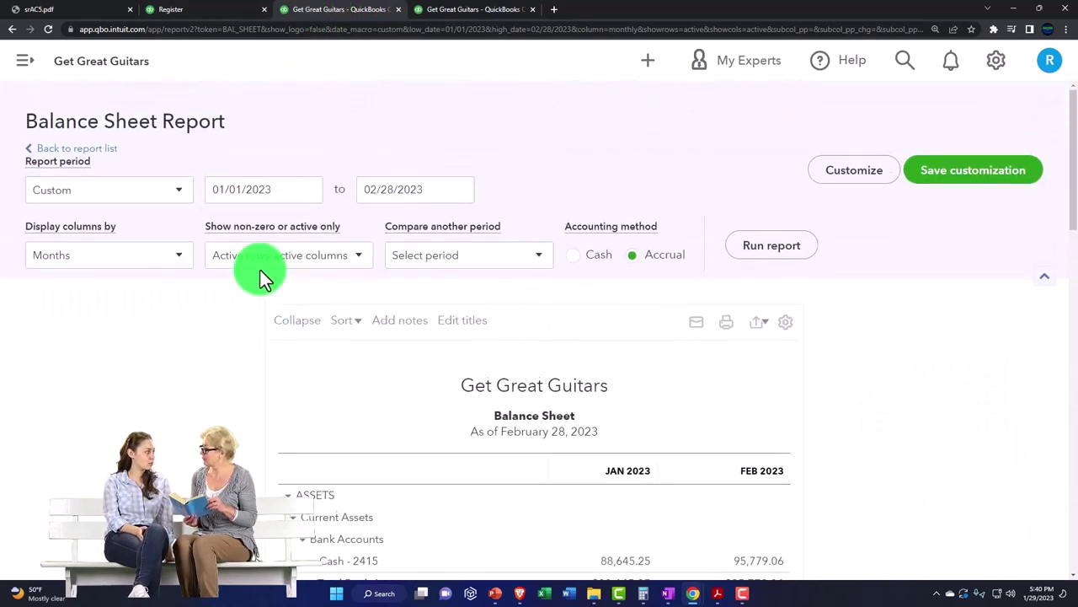
click(750, 253)
scroll(737, 293, down, 3)
scroll(733, 310, up, 1)
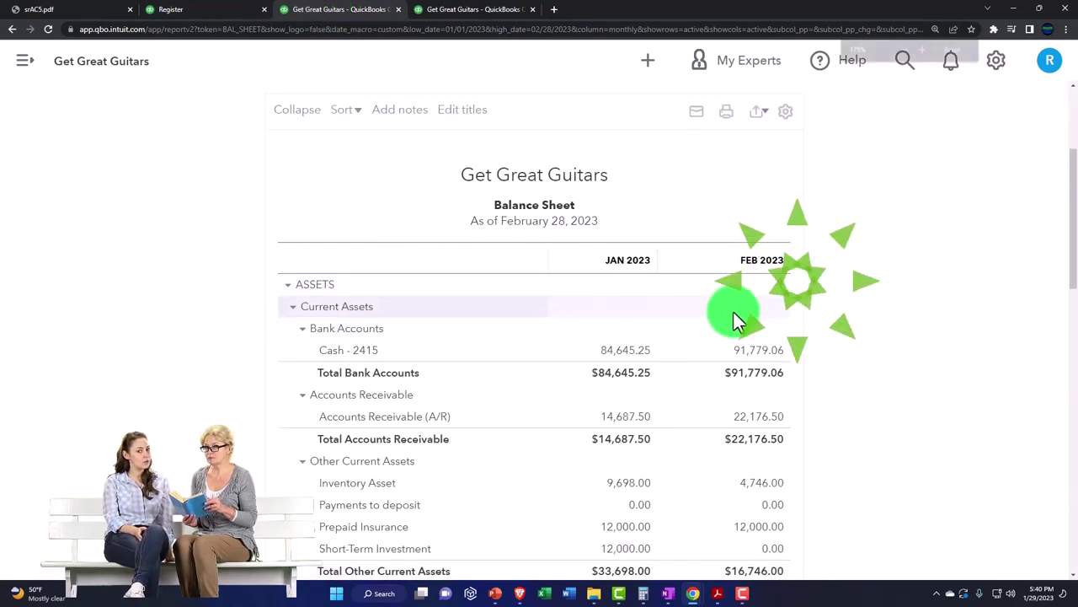
Drill into the January Cash - 2415 amount on the Balance Sheet
click(638, 403)
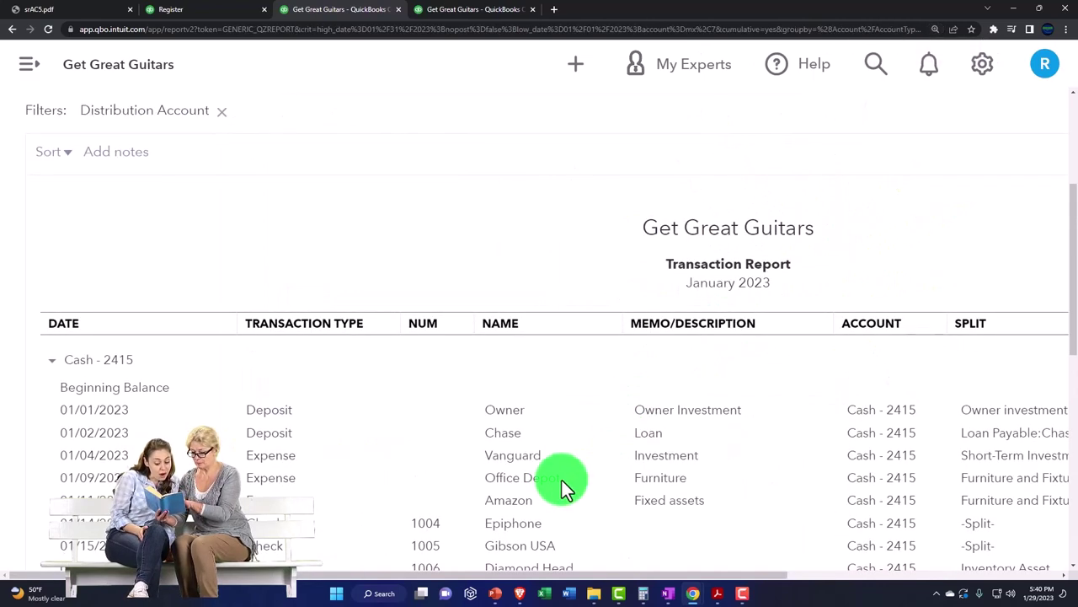
scroll(501, 499, down, 3)
scroll(501, 498, down, 3)
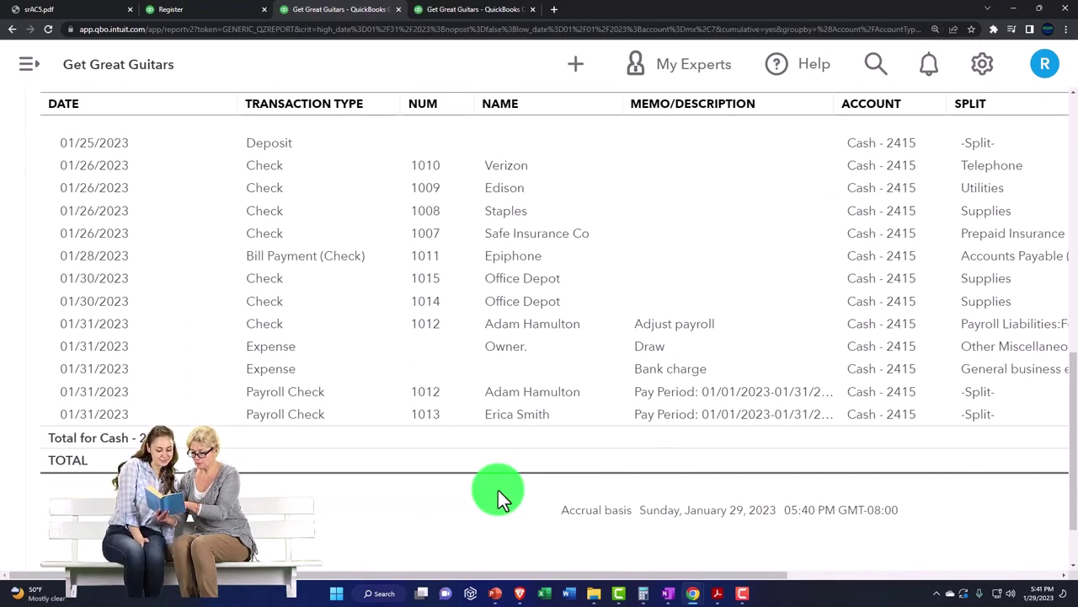
scroll(501, 499, up, 5)
scroll(502, 499, up, 5)
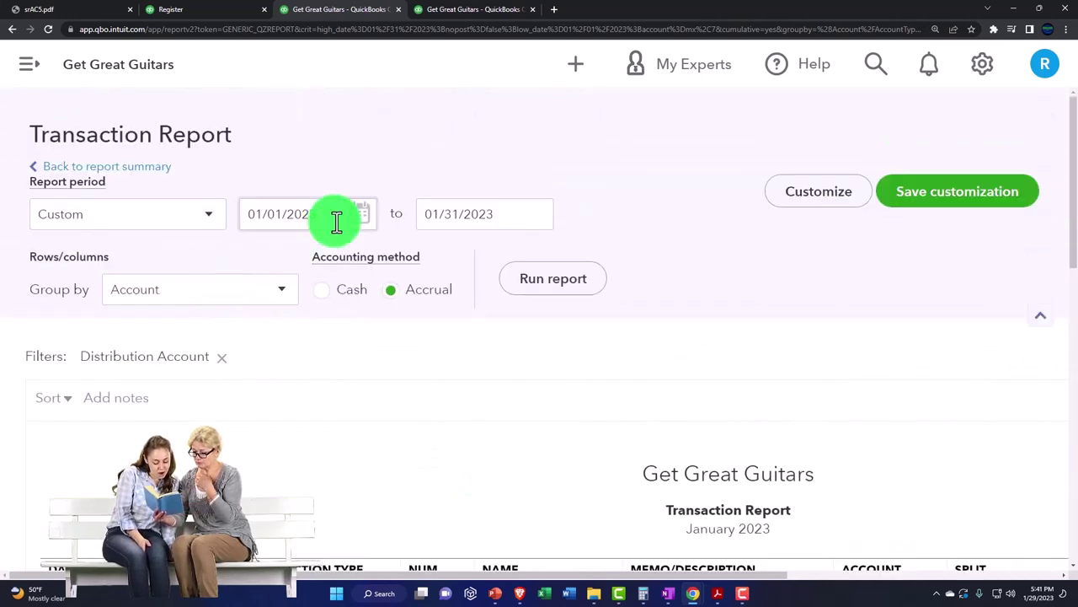
Change the transaction report's start date to 12/31/2022 and rerun it
drag(337, 221, 275, 216)
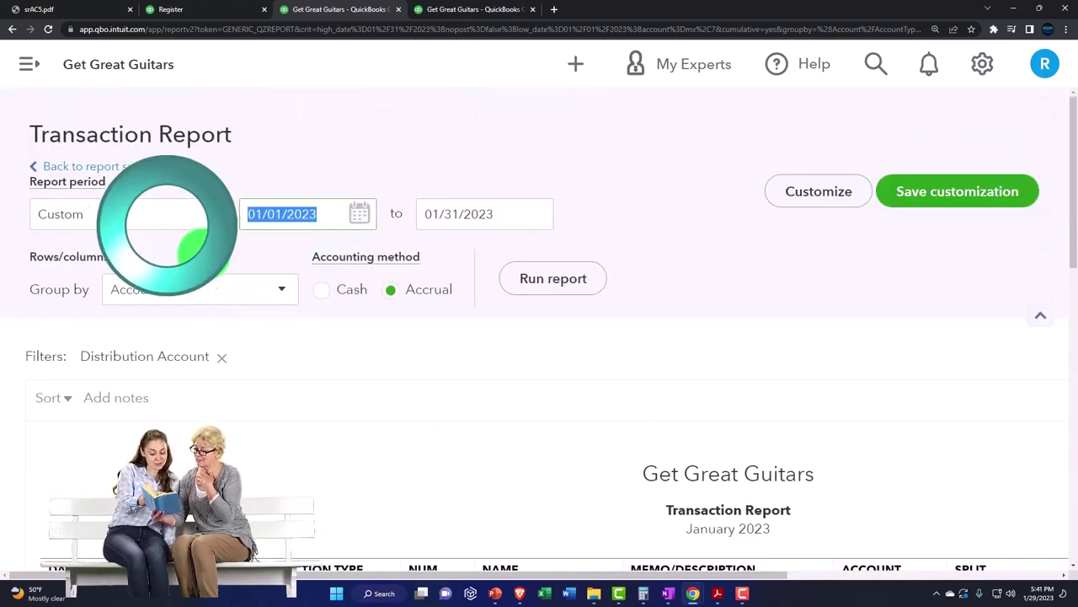
text(12312)
key(Tab)
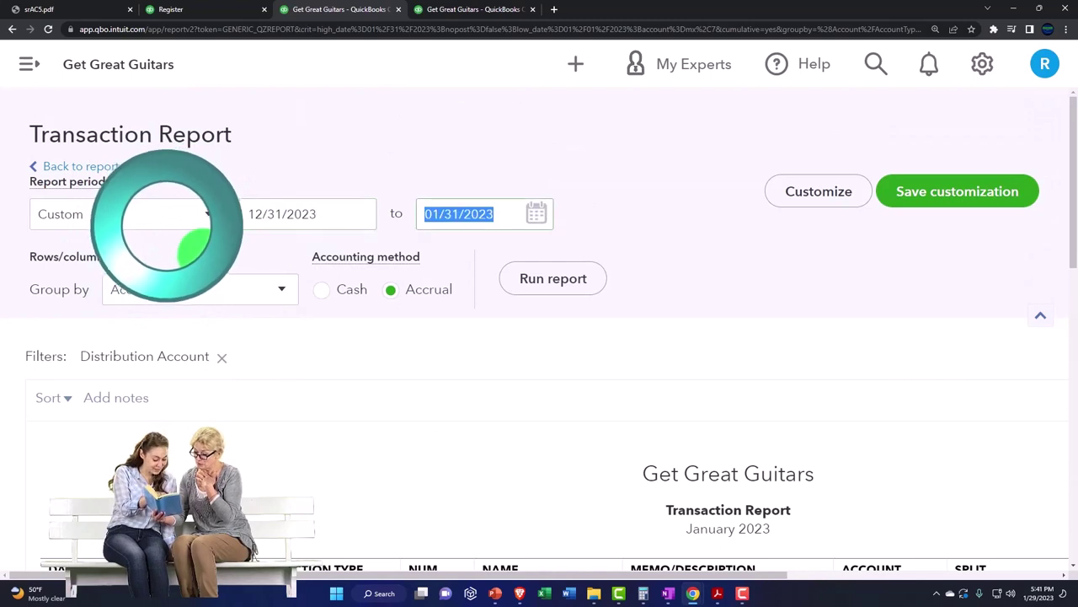
click(341, 215)
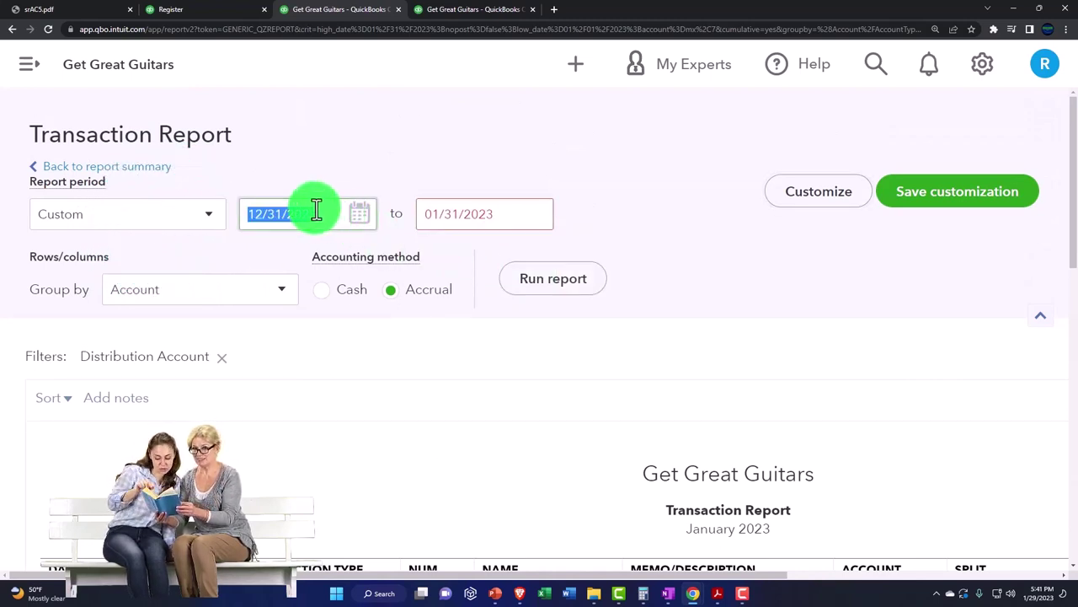
click(317, 215)
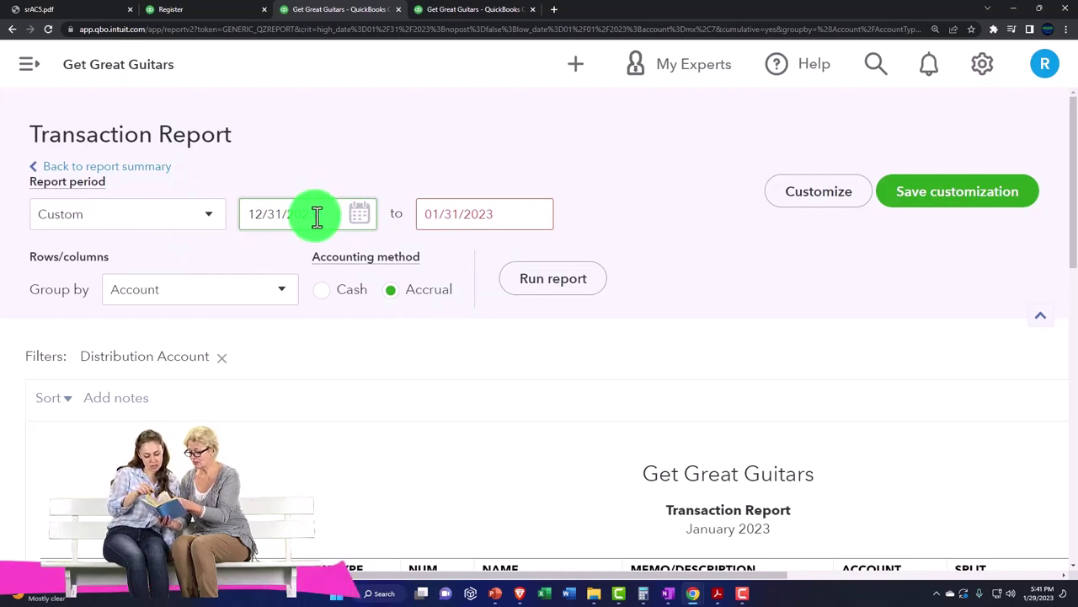
key(BackSpace)
text(2)
key(Tab)
click(550, 286)
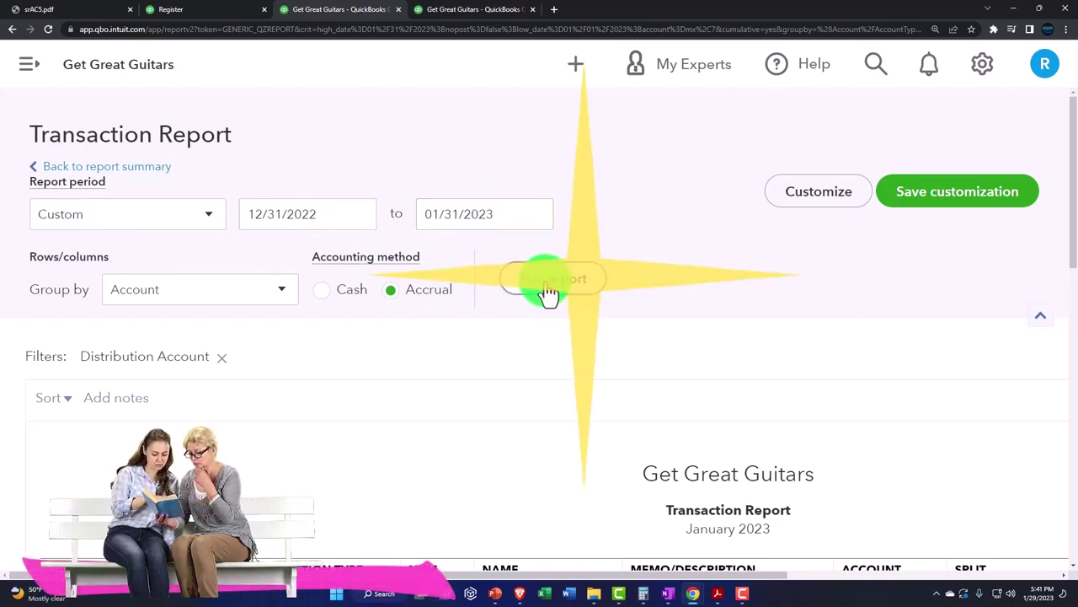
Zoom out to show the Amount and Balance columns, then go back to the Balance Sheet
scroll(627, 309, down, 3)
key(ctrl+minus)
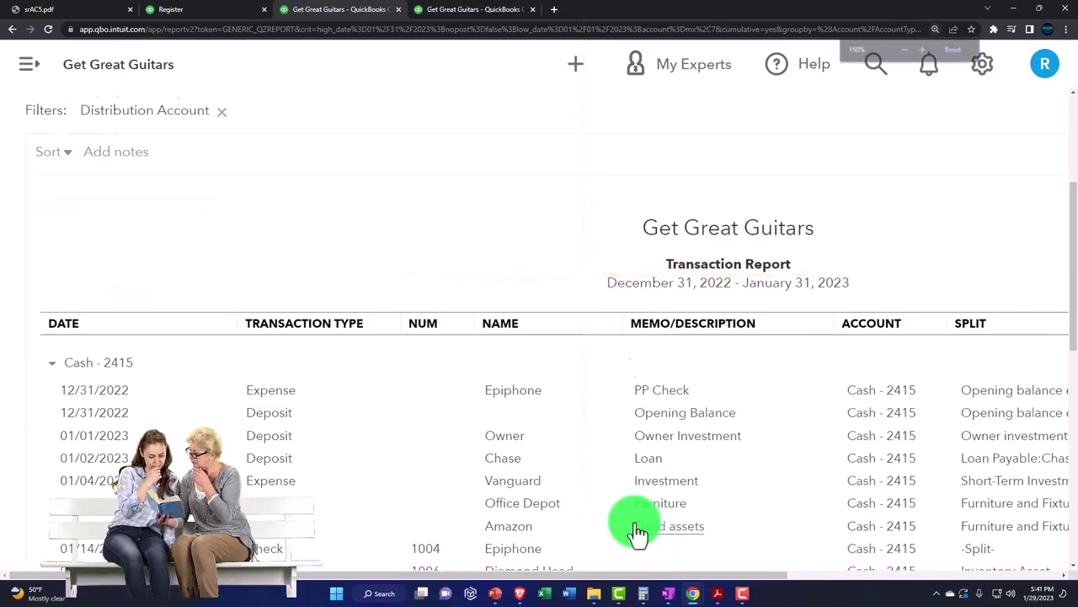
key(ctrl+minus)
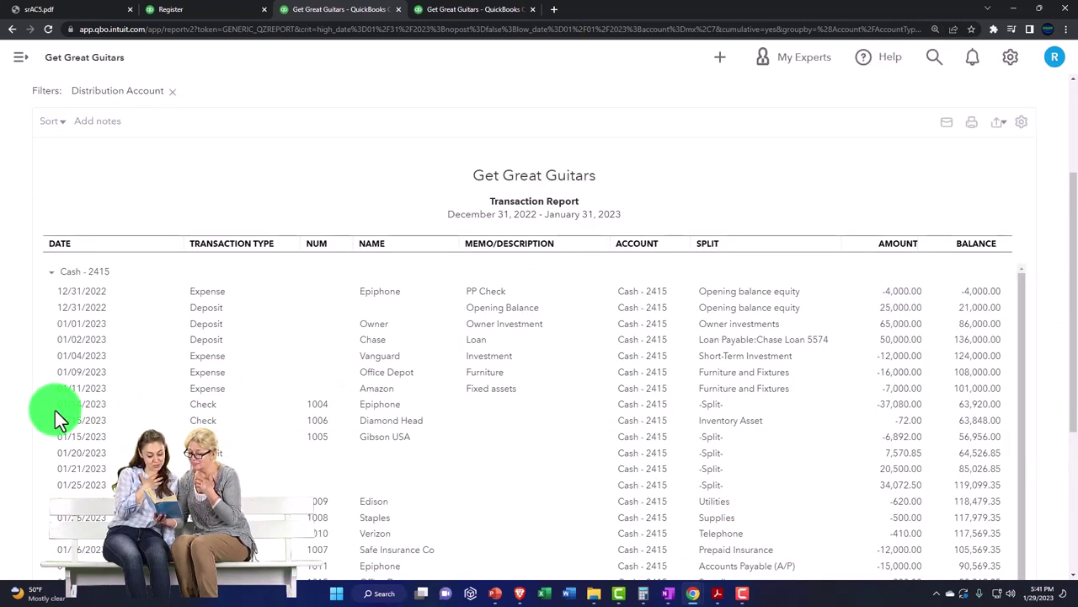
scroll(55, 410, up, 2)
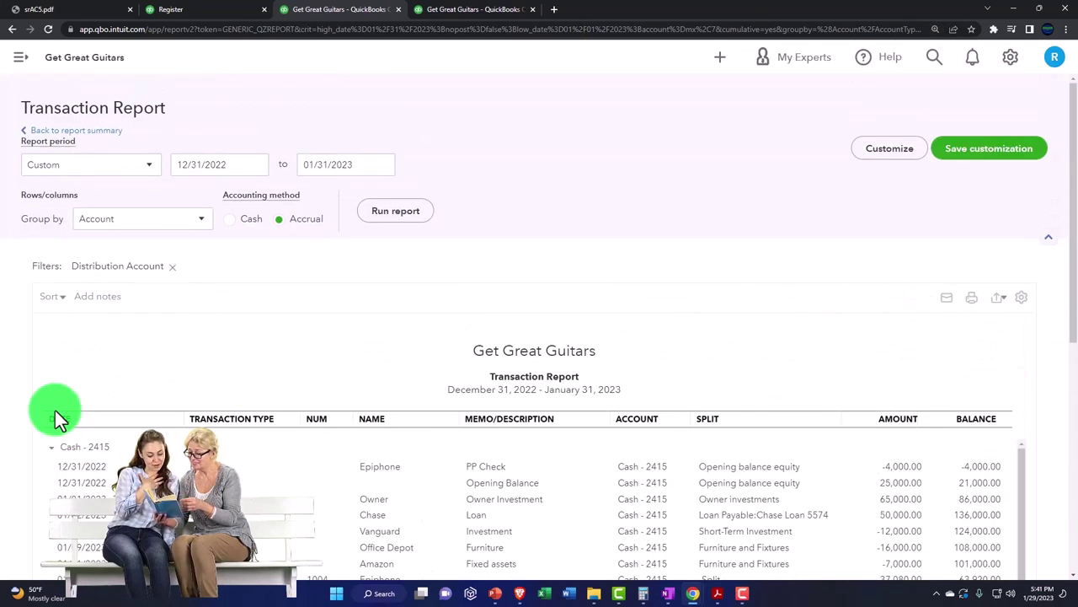
click(94, 139)
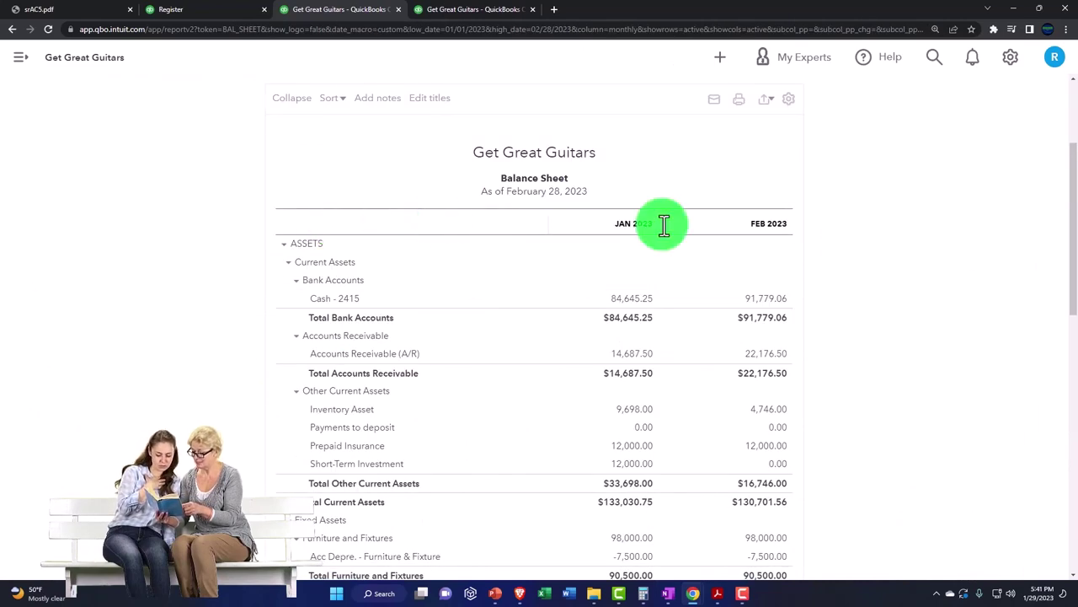
Start a new 12/31/2022 Cash - 2415 register entry for payee Gibson USA with the payment amount
click(224, 10)
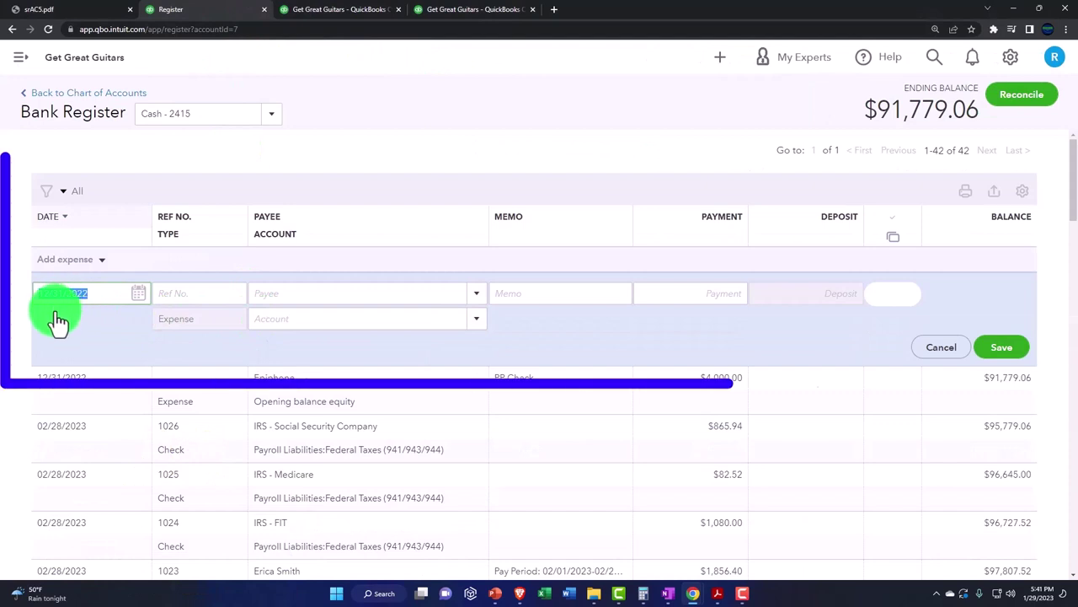
key(Tab)
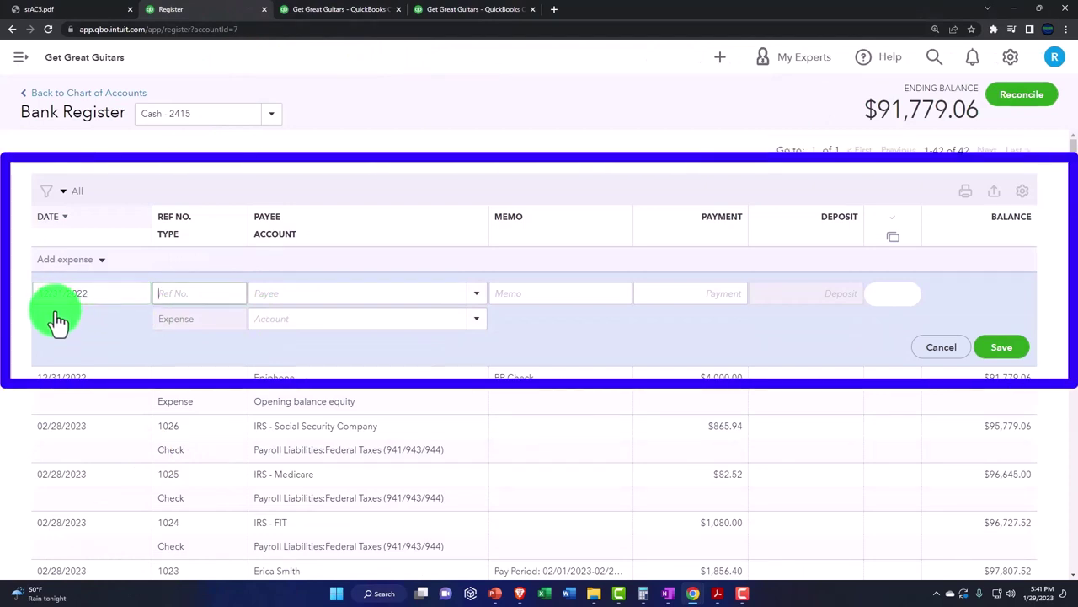
key(Tab)
text(Gibson)
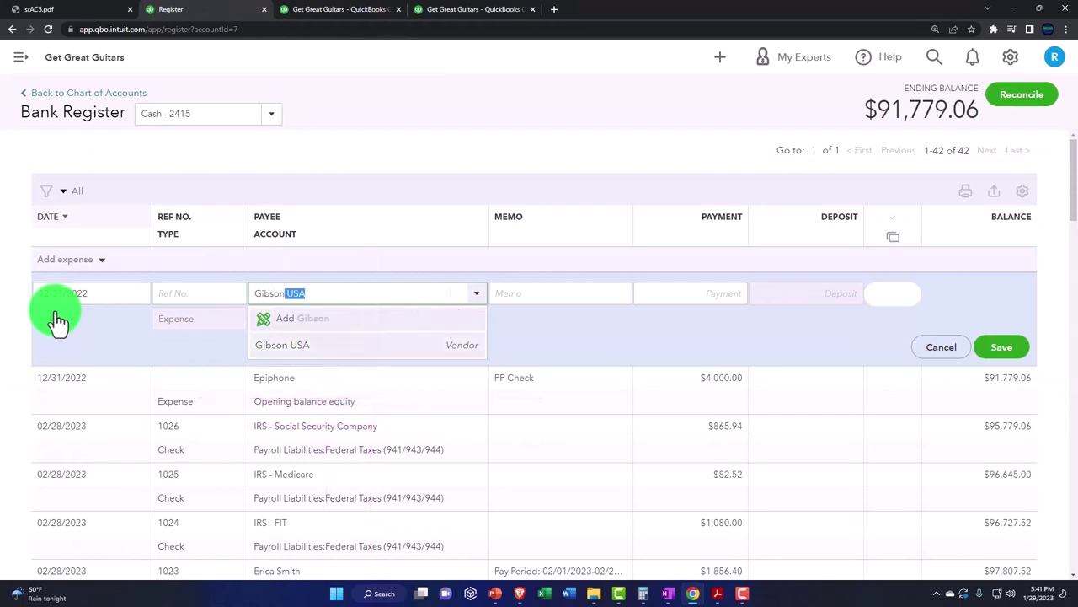
key(Tab)
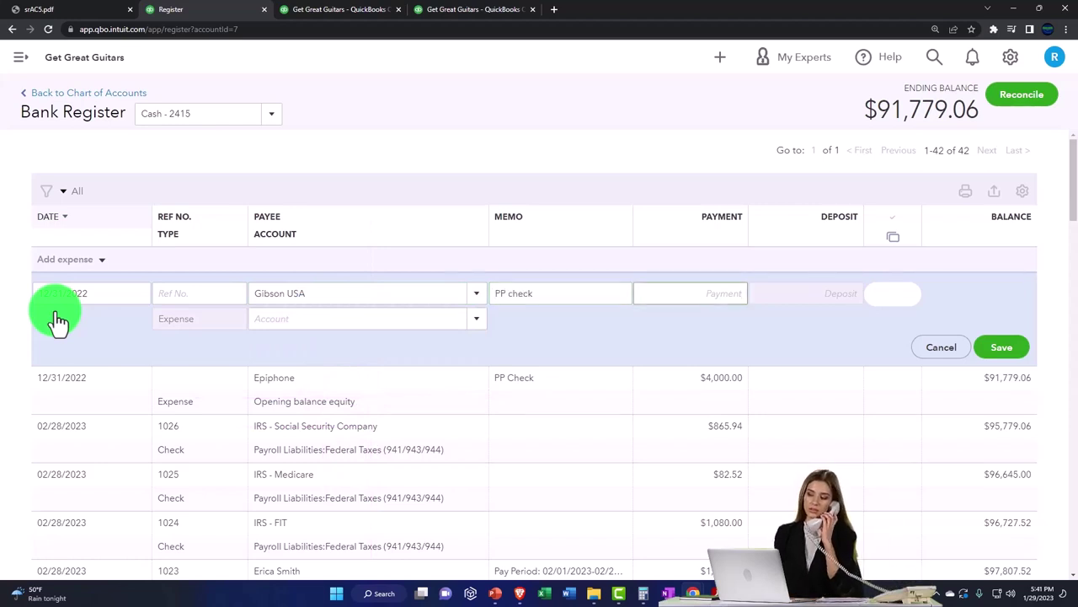
text(100)
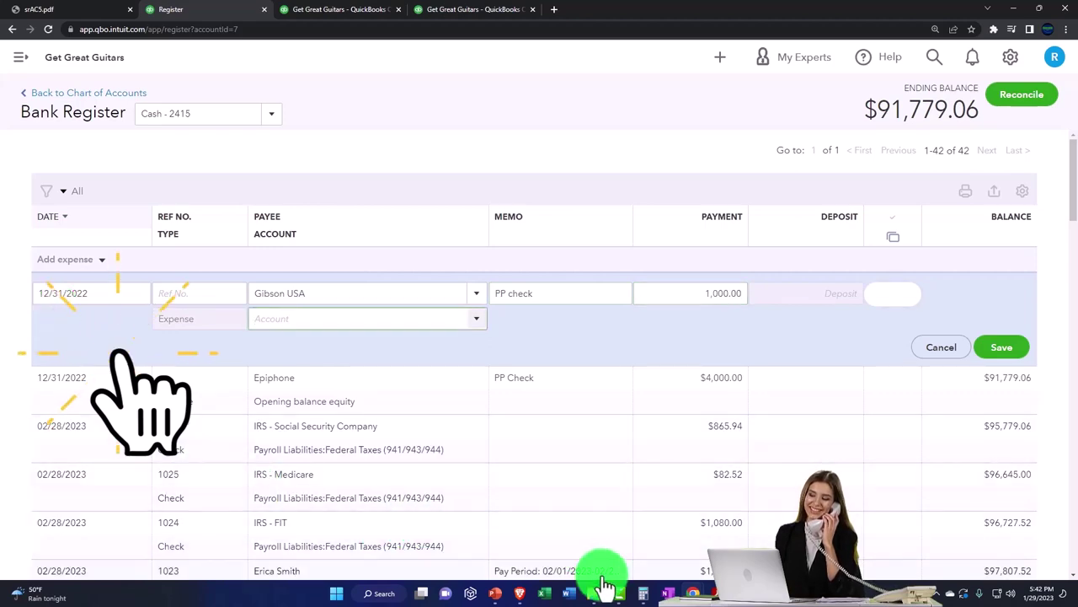
Check the January bank statement, then save the 1,000.00 Gibson USA PP check against Opening balance equity
click(710, 592)
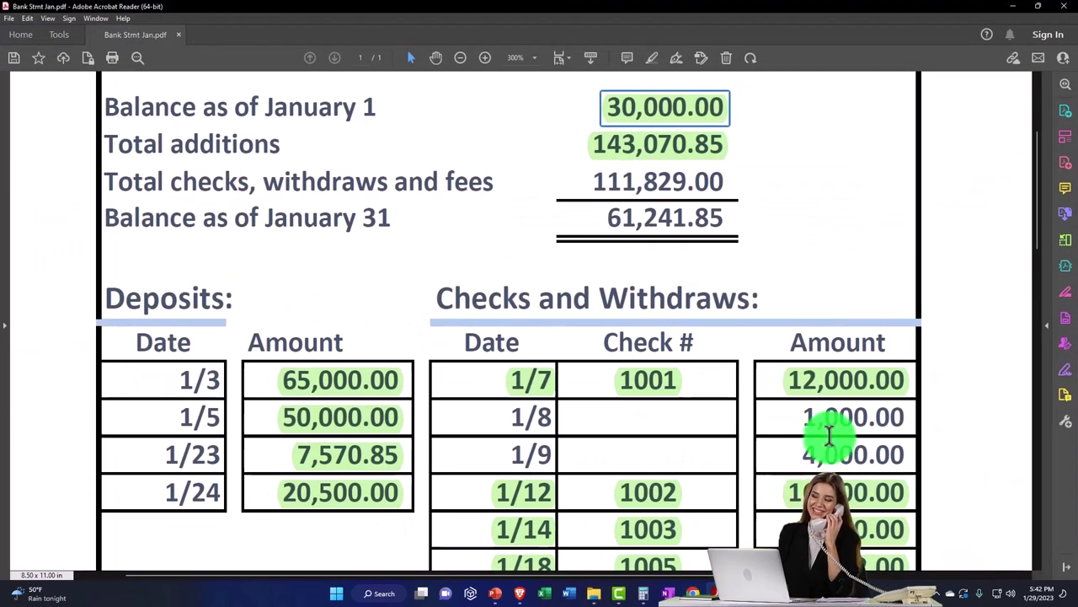
click(1012, 6)
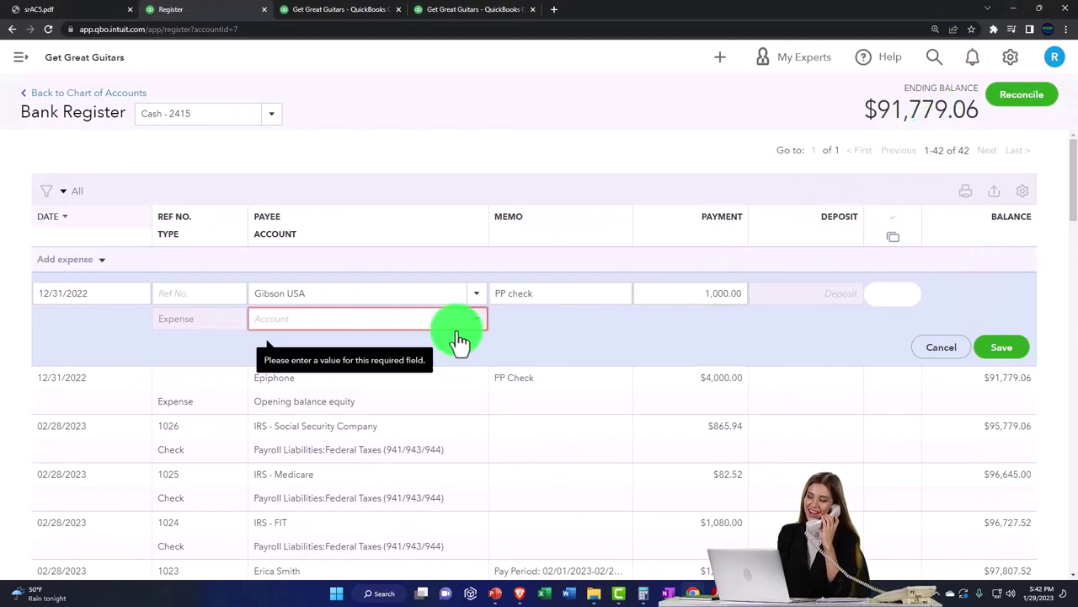
click(296, 317)
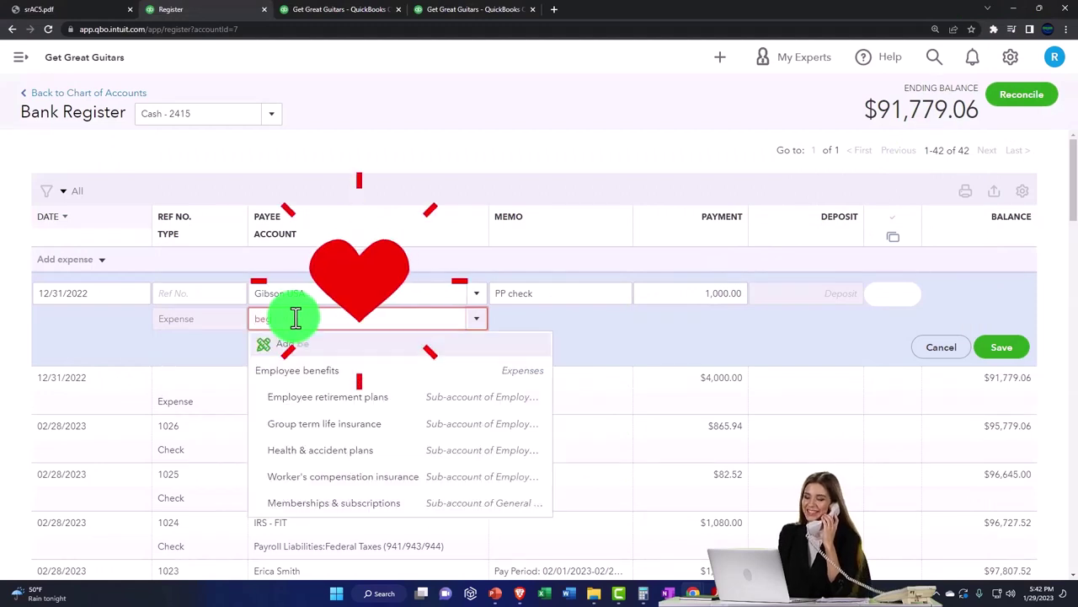
text(beg)
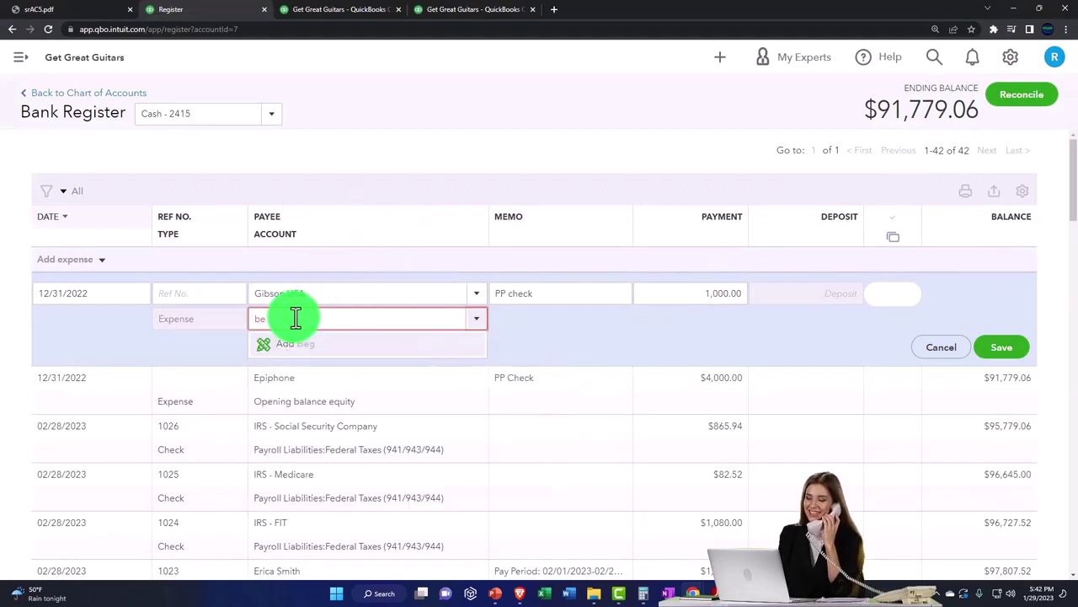
text(Opening balance equity)
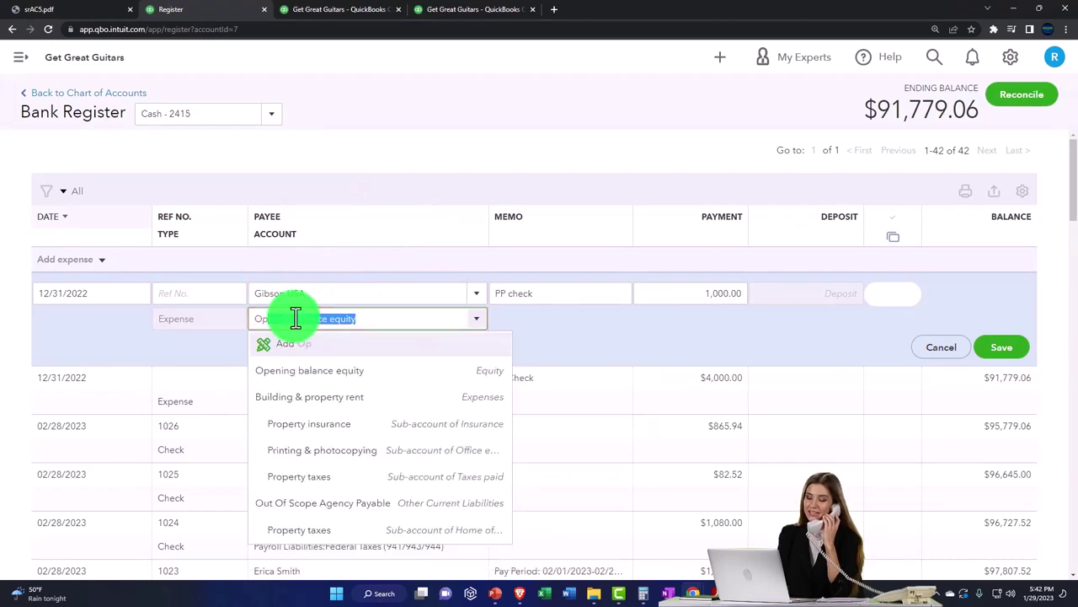
key(Return)
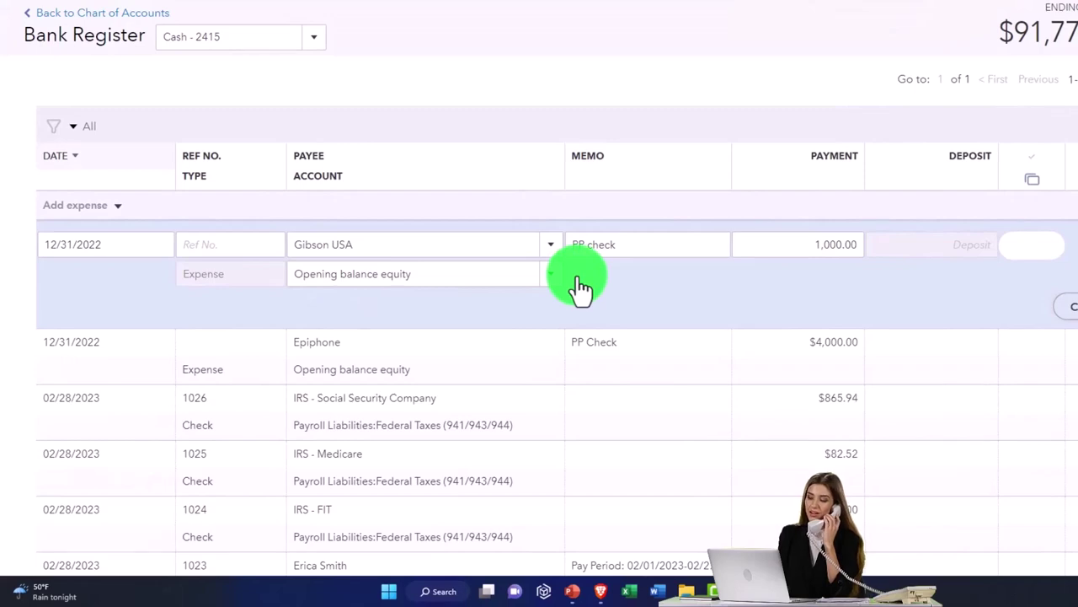
click(1008, 333)
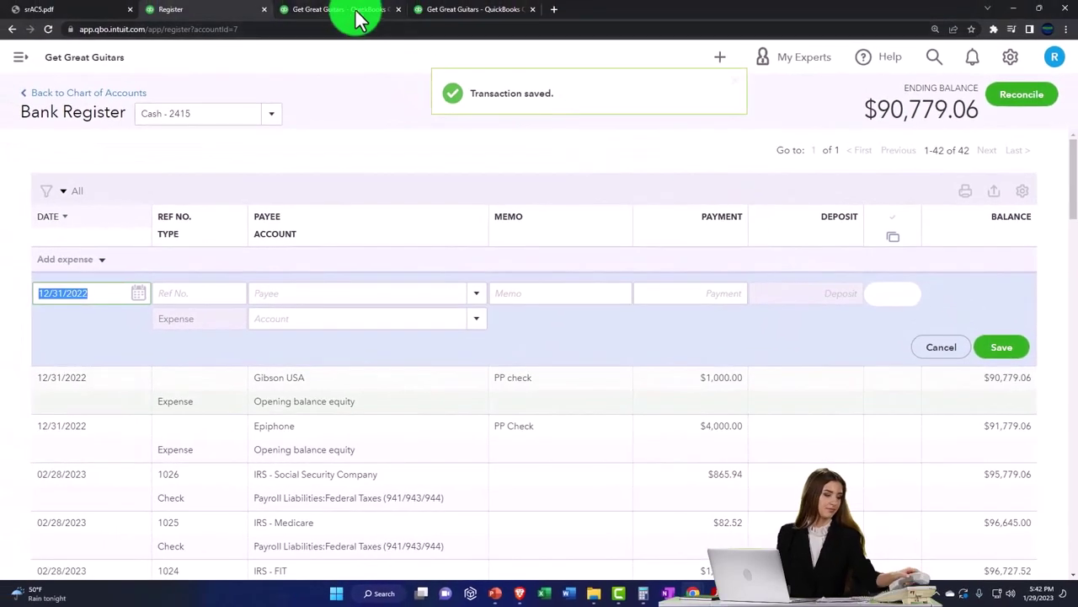
click(358, 18)
Change the Balance Sheet start date to 12/01/2022 and rerun it to add a Dec 2022 column
scroll(349, 334, up, 3)
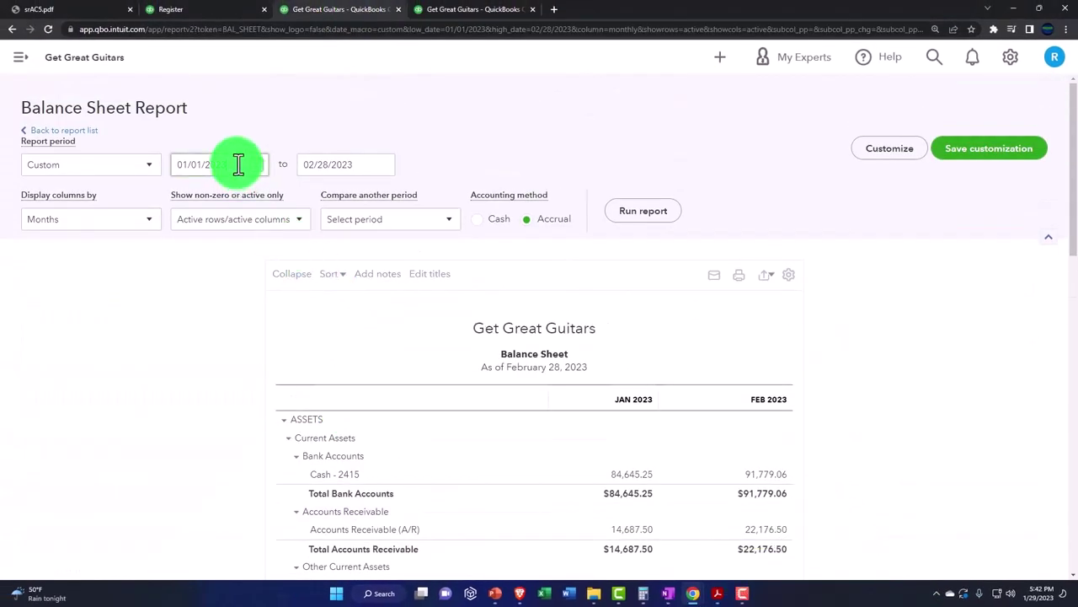
click(238, 164)
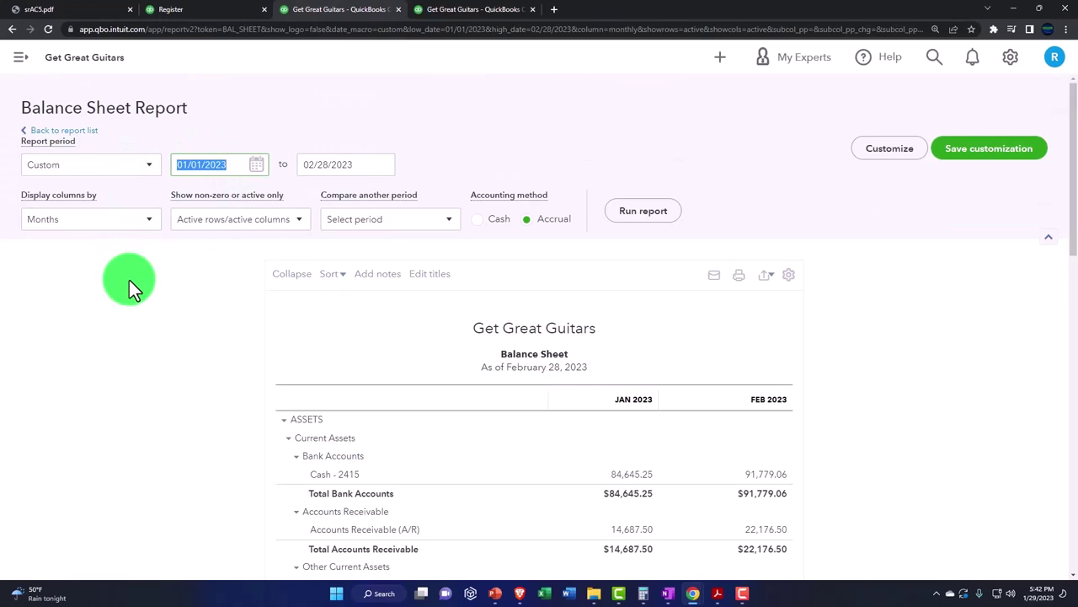
text(12)
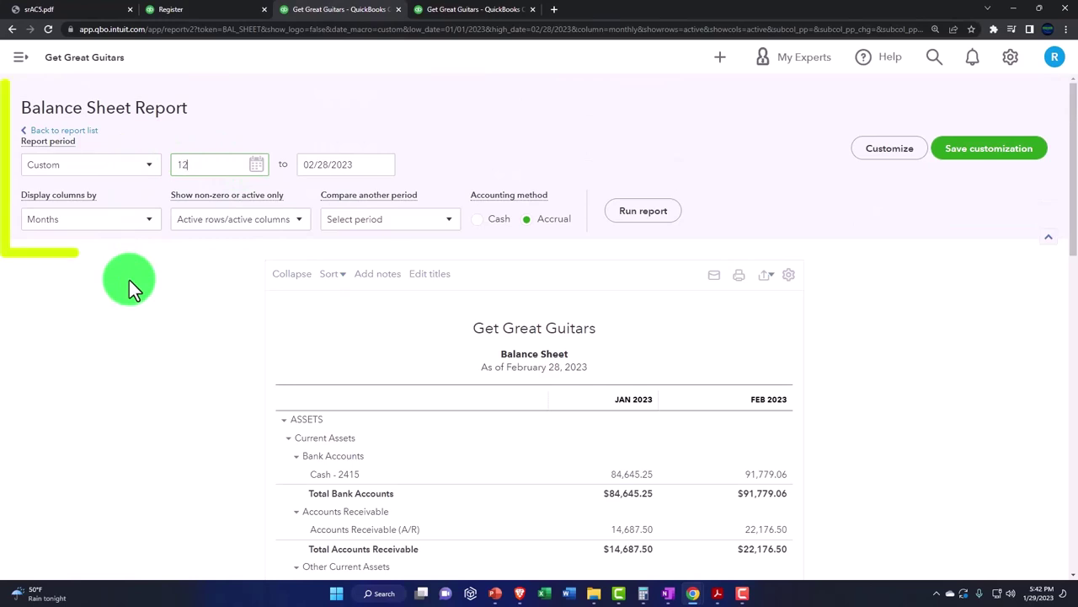
text(/01/2023)
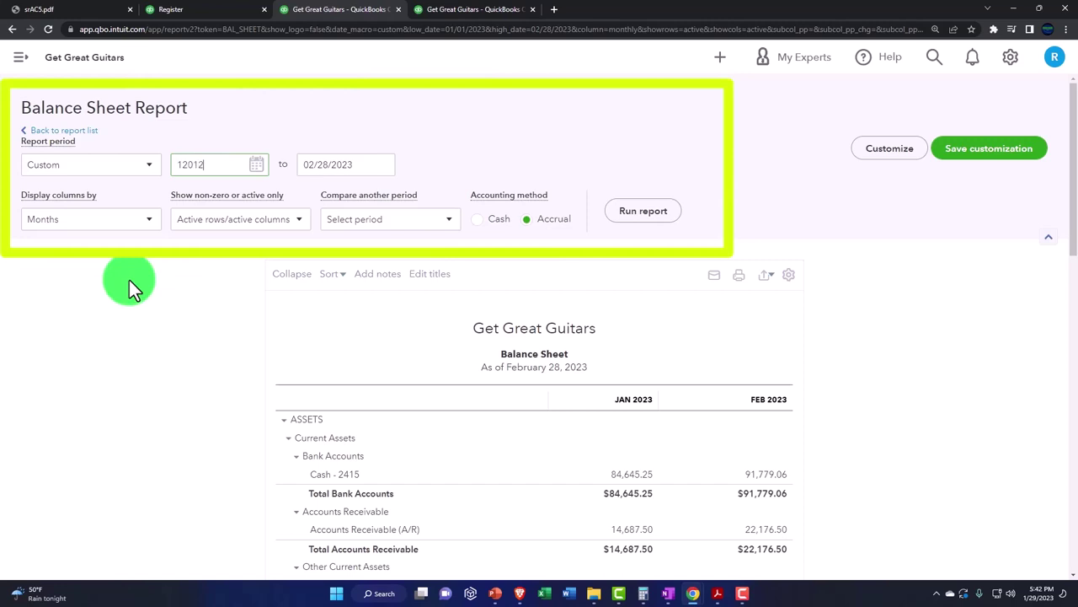
key(Tab)
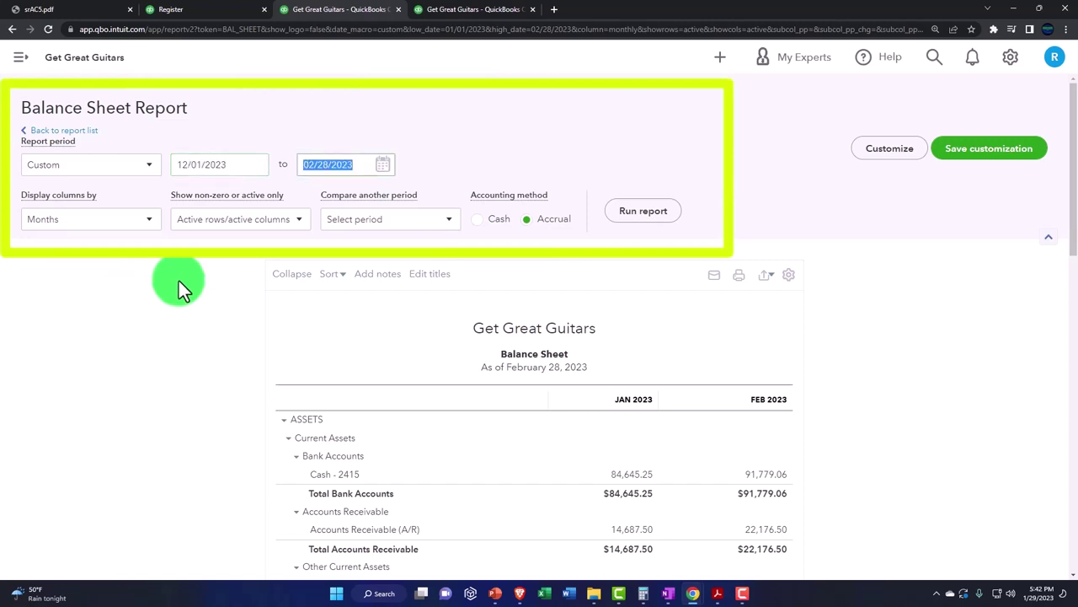
click(243, 165)
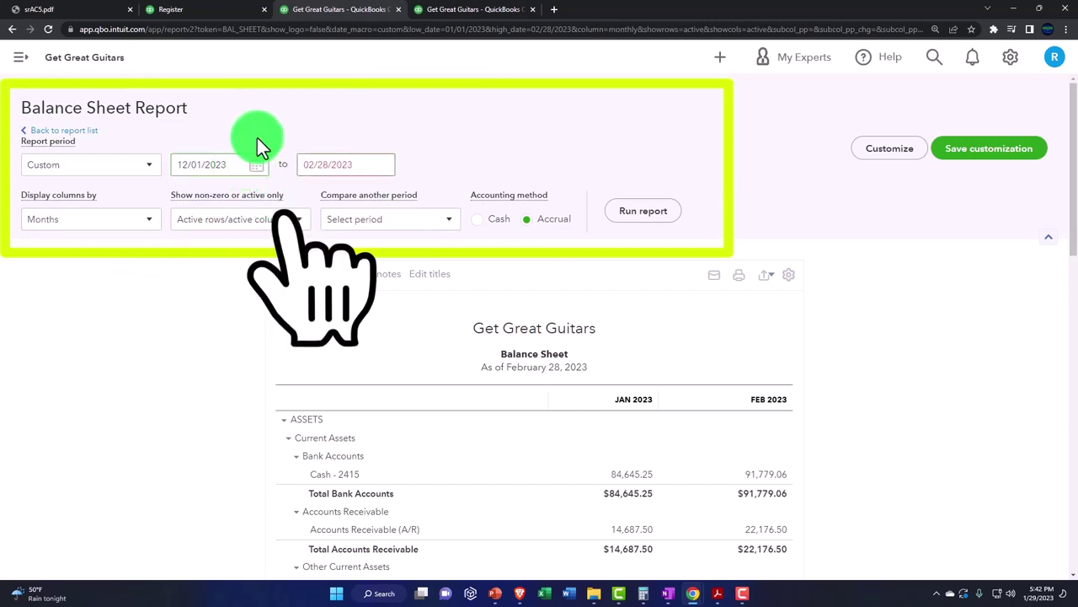
key(Tab)
key(Tab)
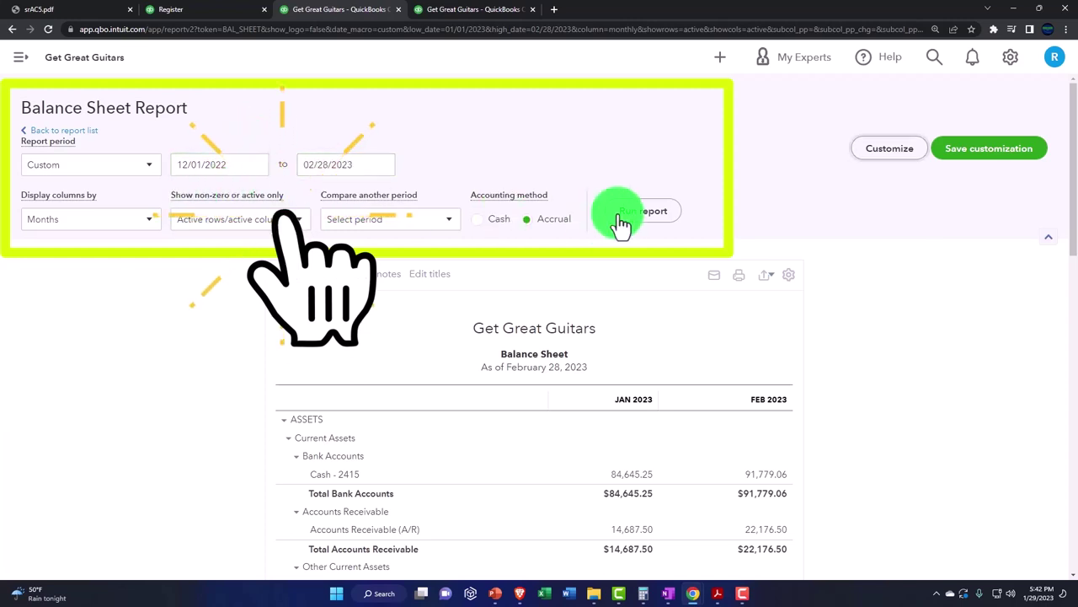
click(644, 211)
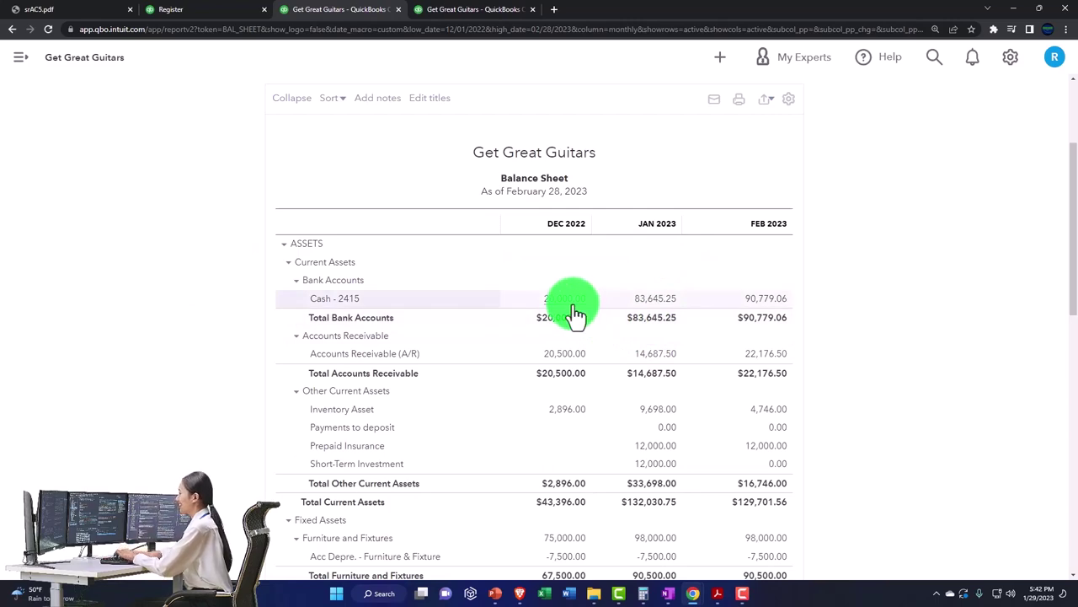
scroll(576, 313, down, 10)
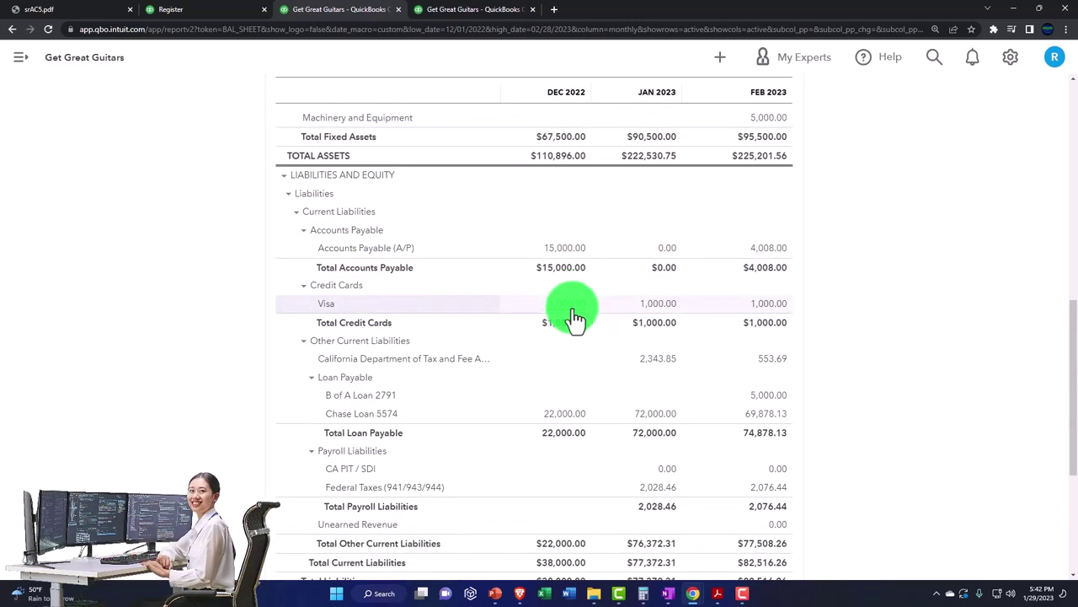
scroll(572, 317, down, 1)
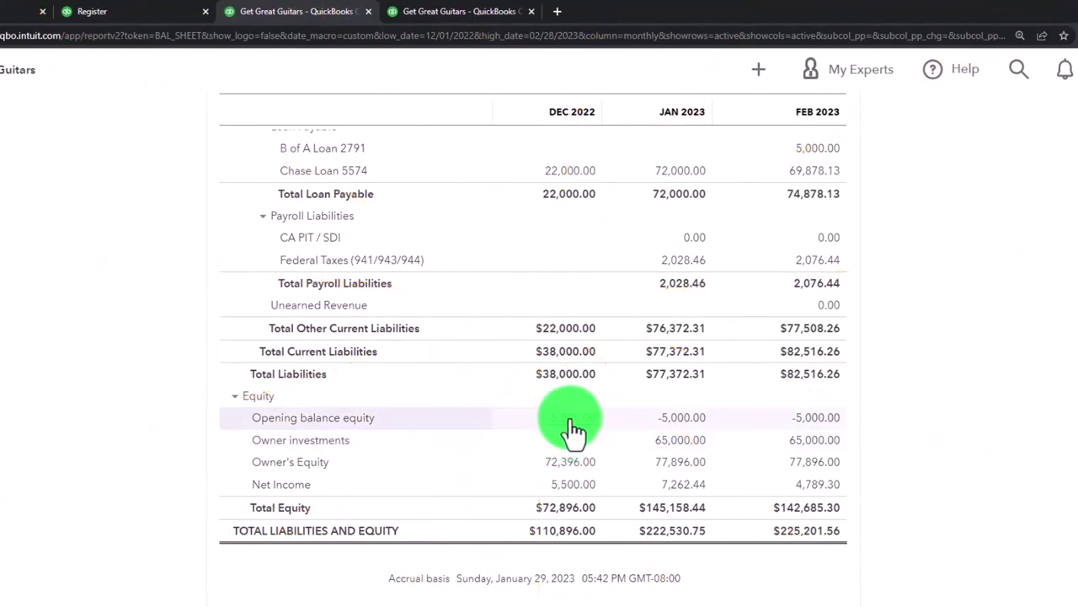
Drill into the Dec 2022 Opening balance equity amount to list its -5,000.00 of transactions
click(572, 429)
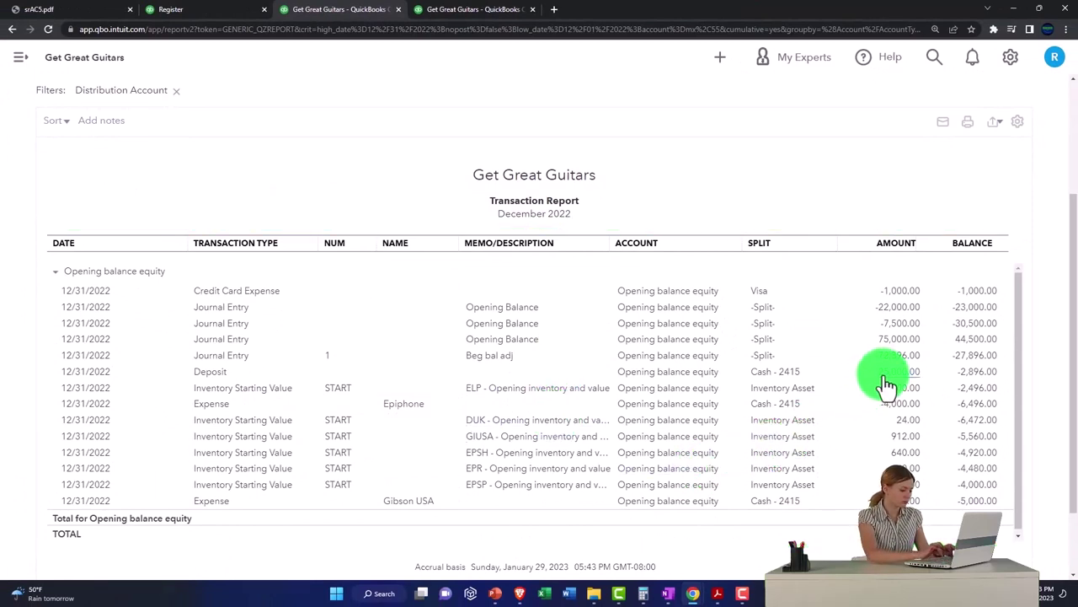
scroll(168, 384, up, 2)
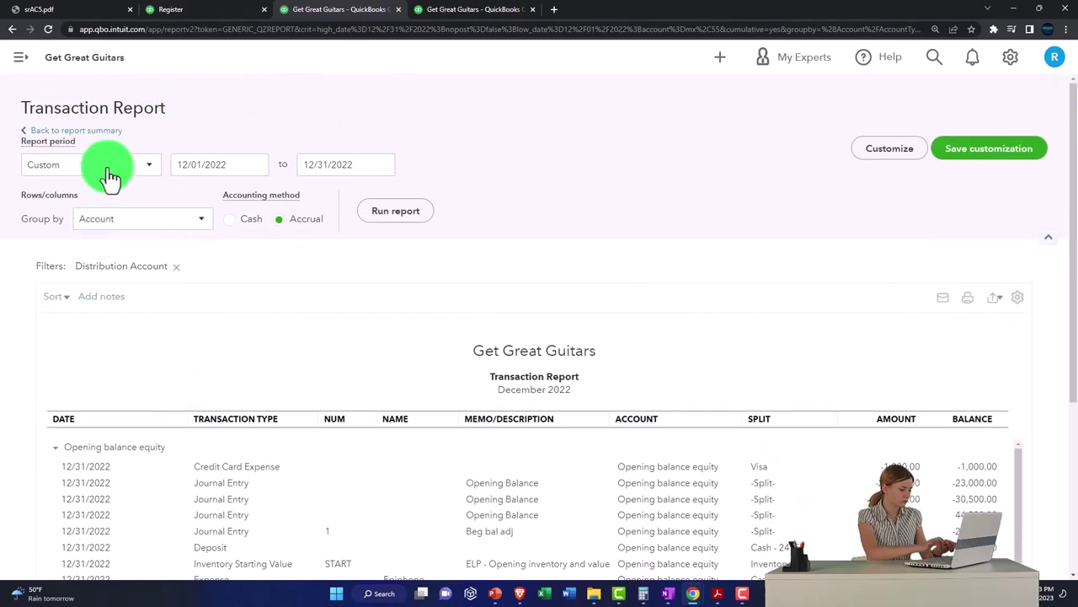
click(96, 133)
click(169, 9)
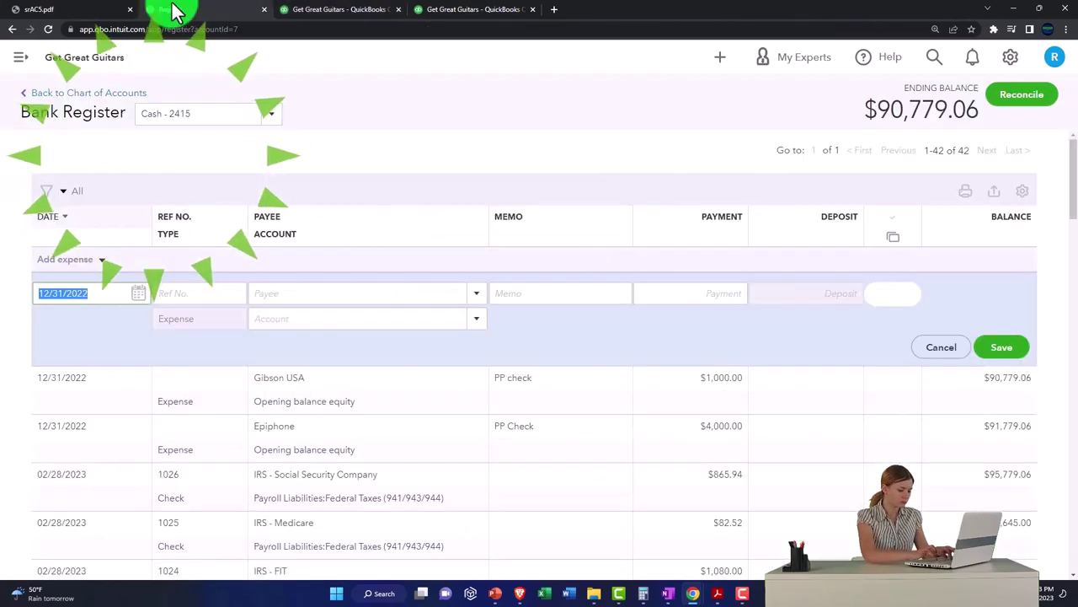
scroll(252, 506, down, 15)
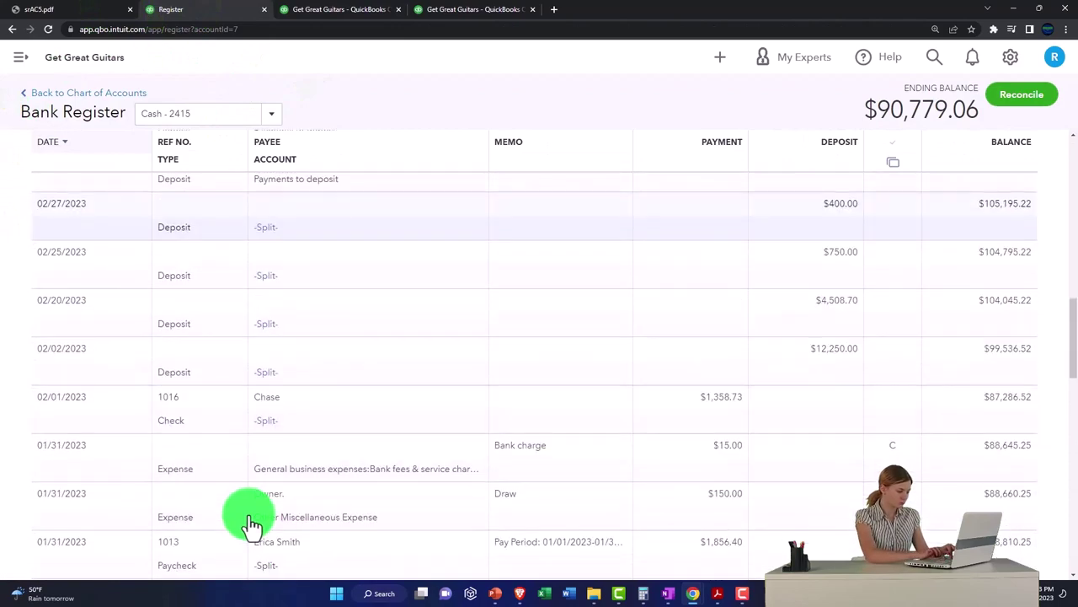
scroll(252, 524, down, 10)
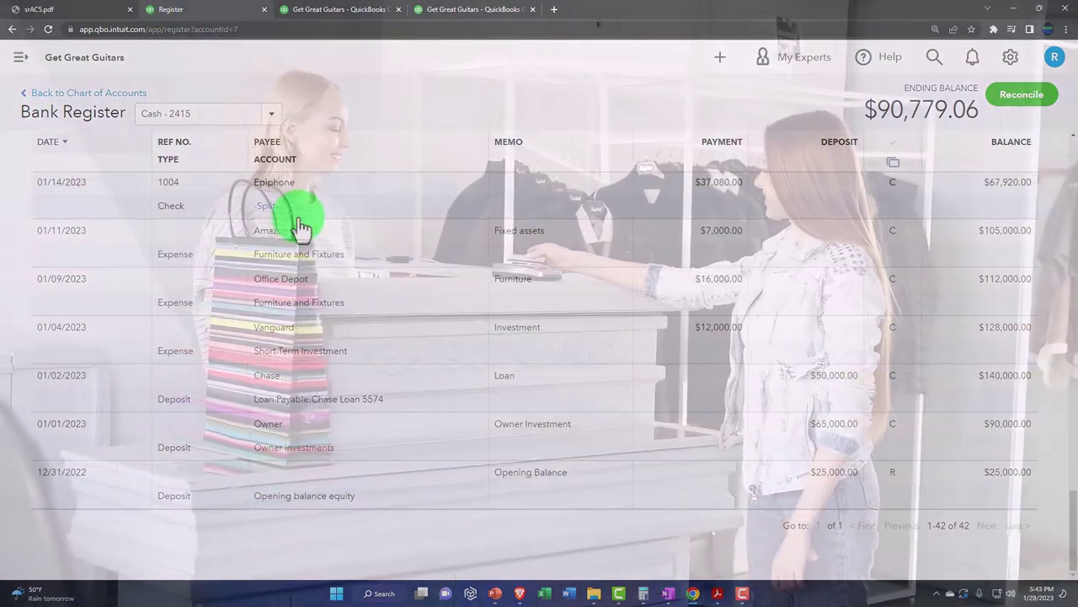
click(298, 11)
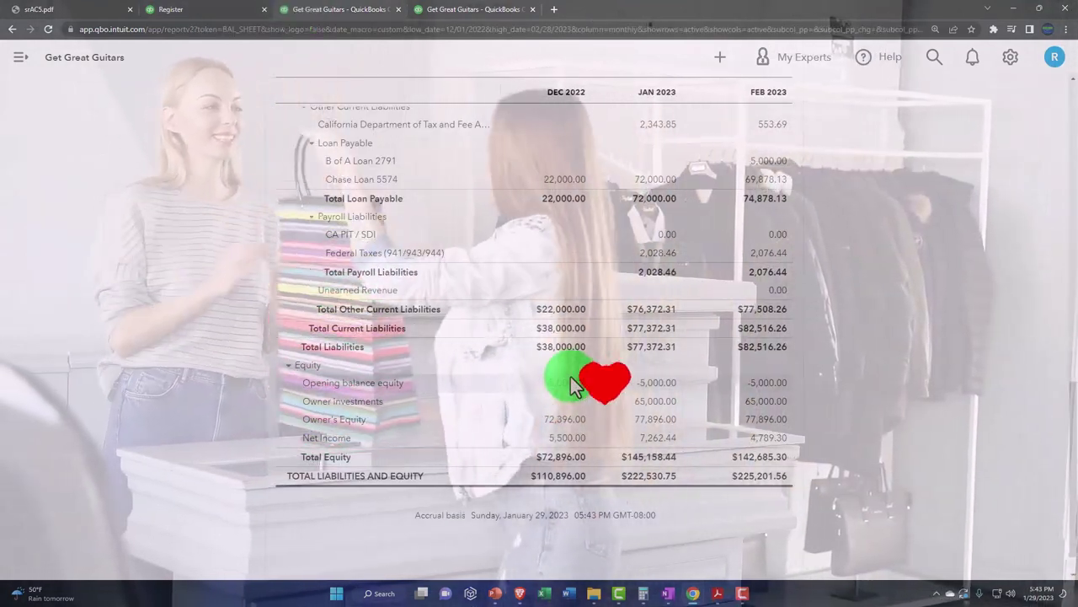
click(560, 384)
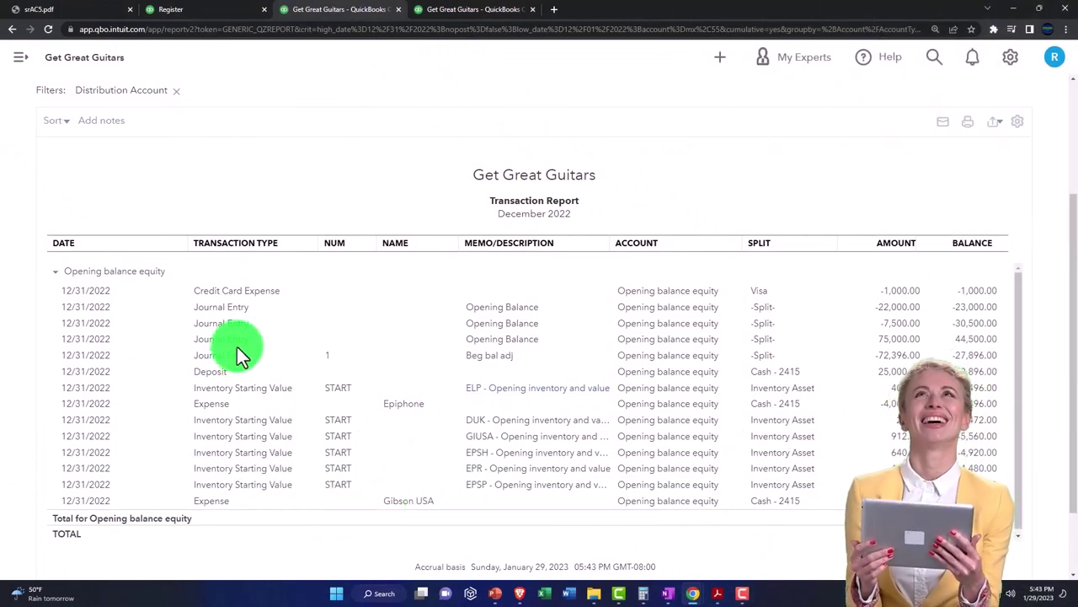
Change the 12/31/2022 opening deposit line to 30,000.00 and save, accepting the reconciled-transaction warning
click(891, 376)
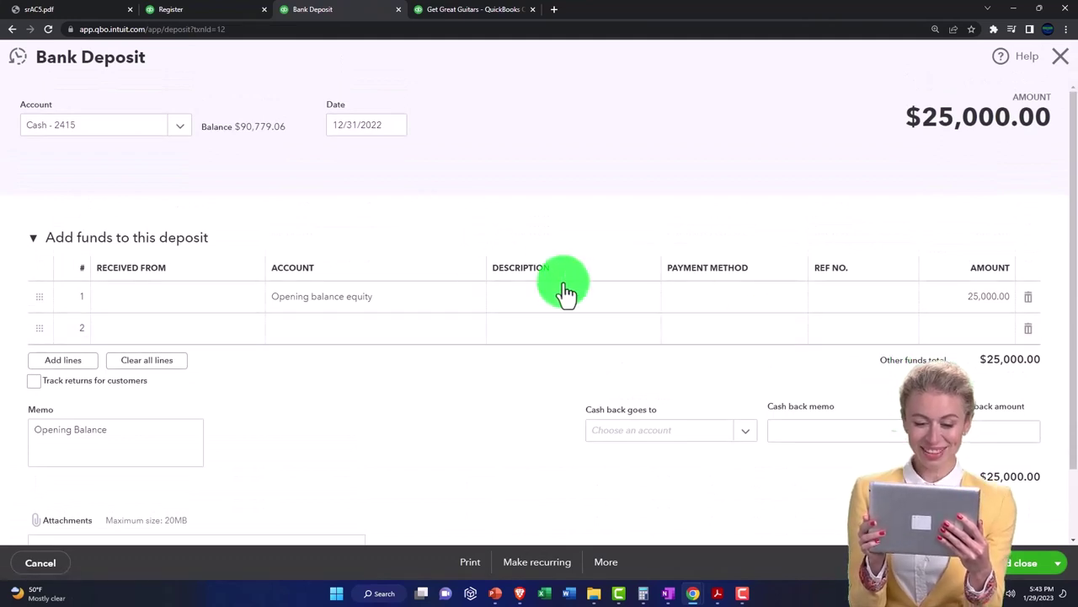
click(973, 321)
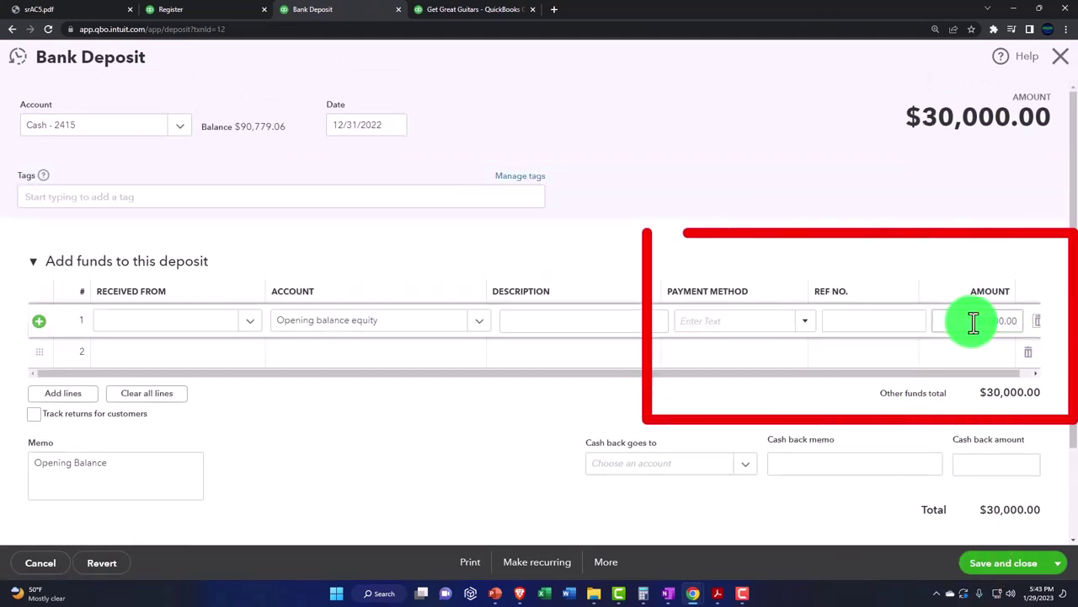
key(Tab)
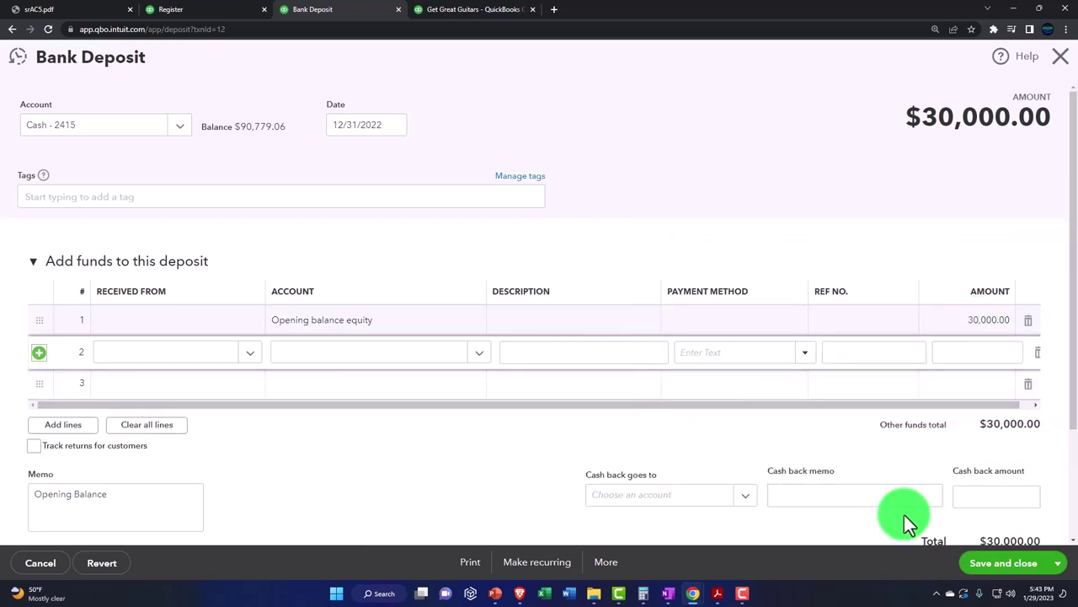
click(994, 567)
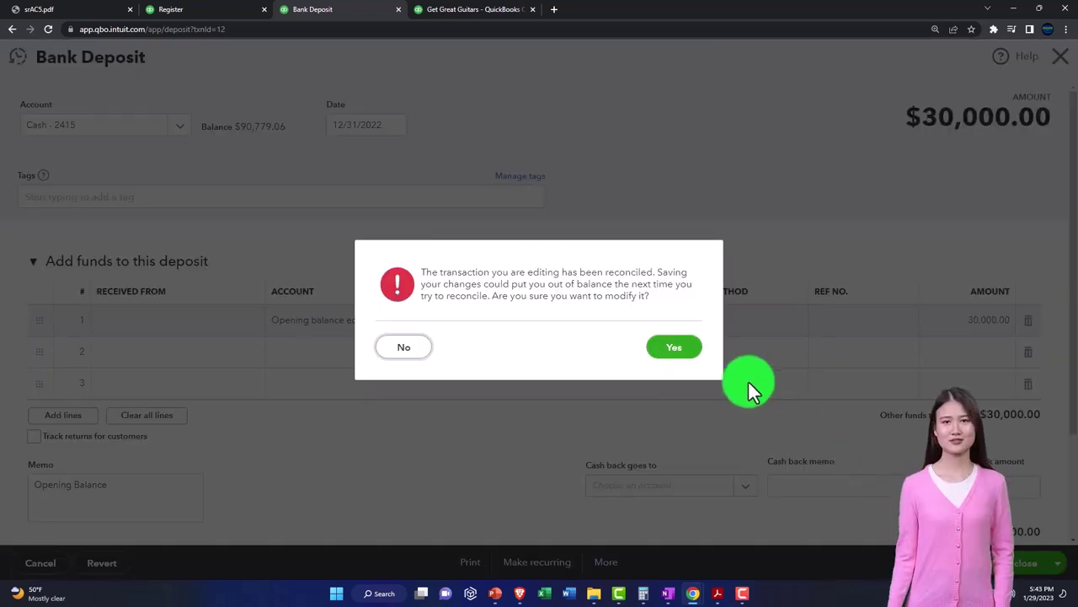
click(678, 350)
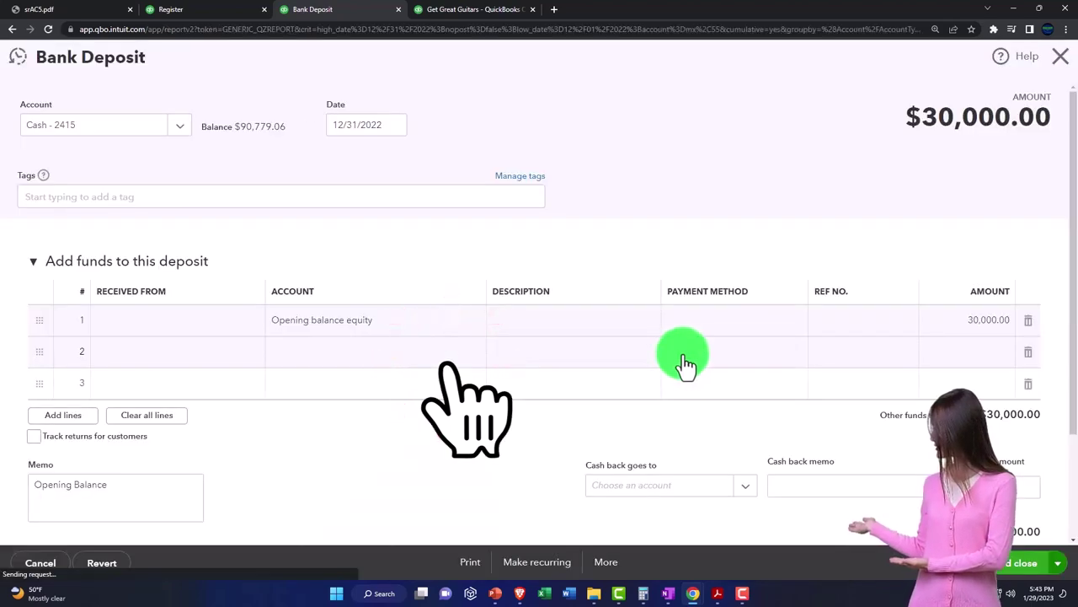
scroll(49, 257, up, 3)
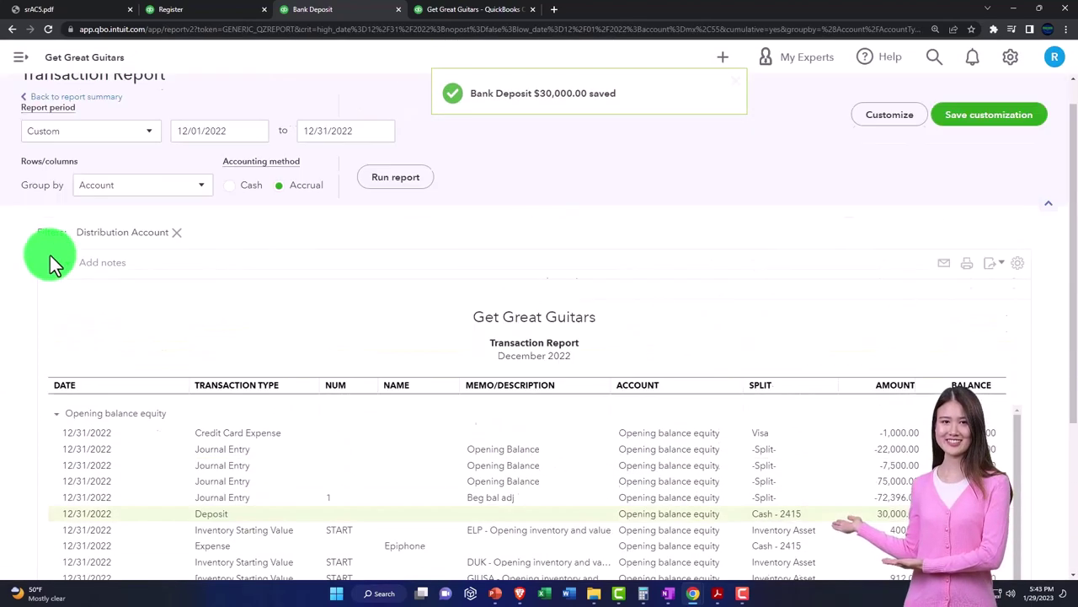
Go to the Reconcile page through the Accounting section of the navigation menu
click(98, 131)
scroll(101, 139, down, 10)
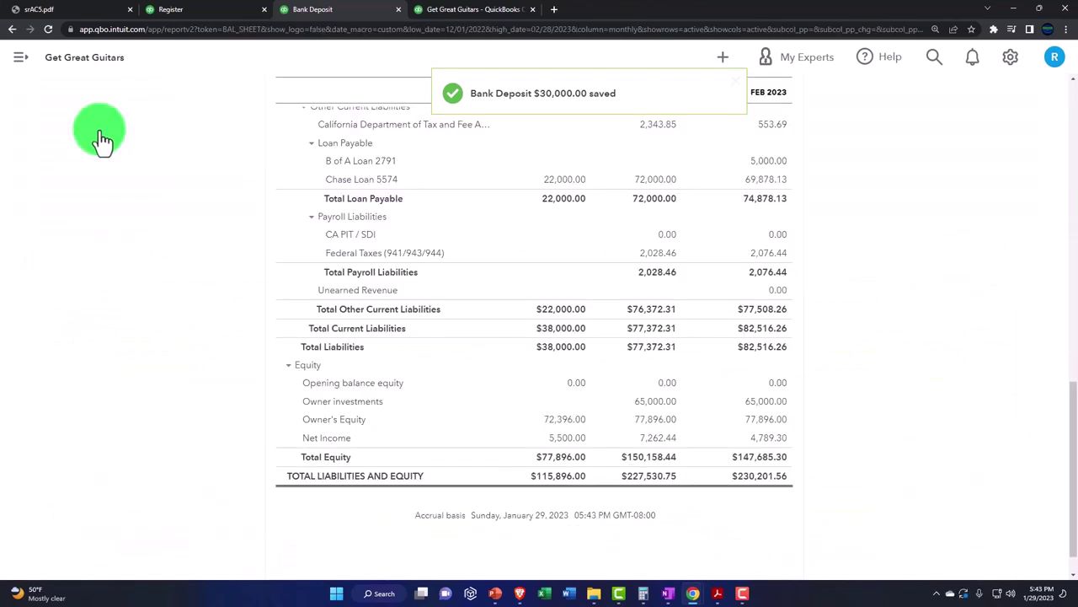
click(188, 9)
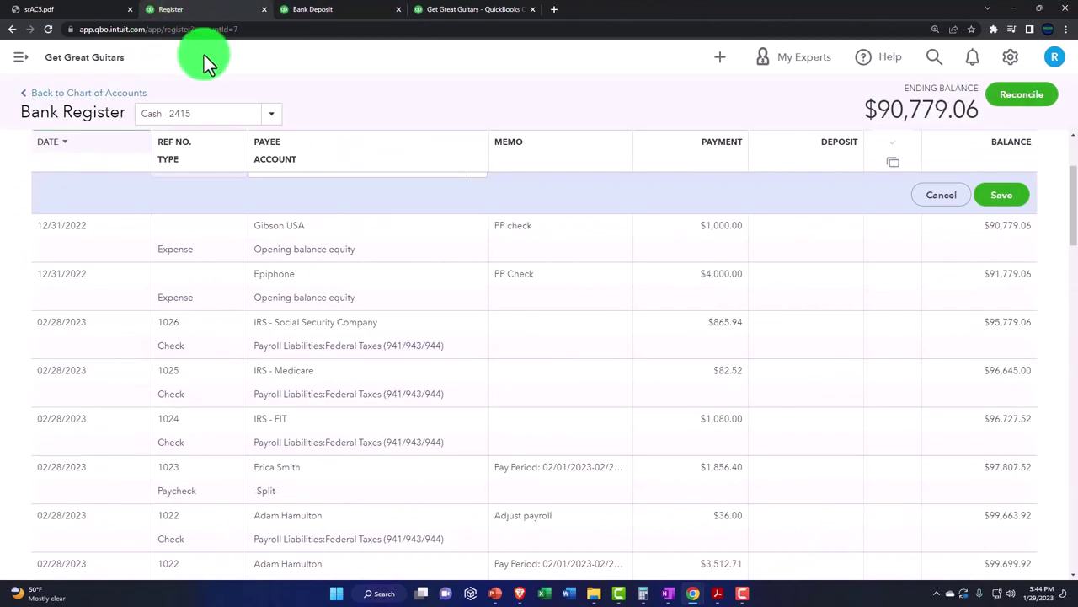
click(23, 65)
click(59, 303)
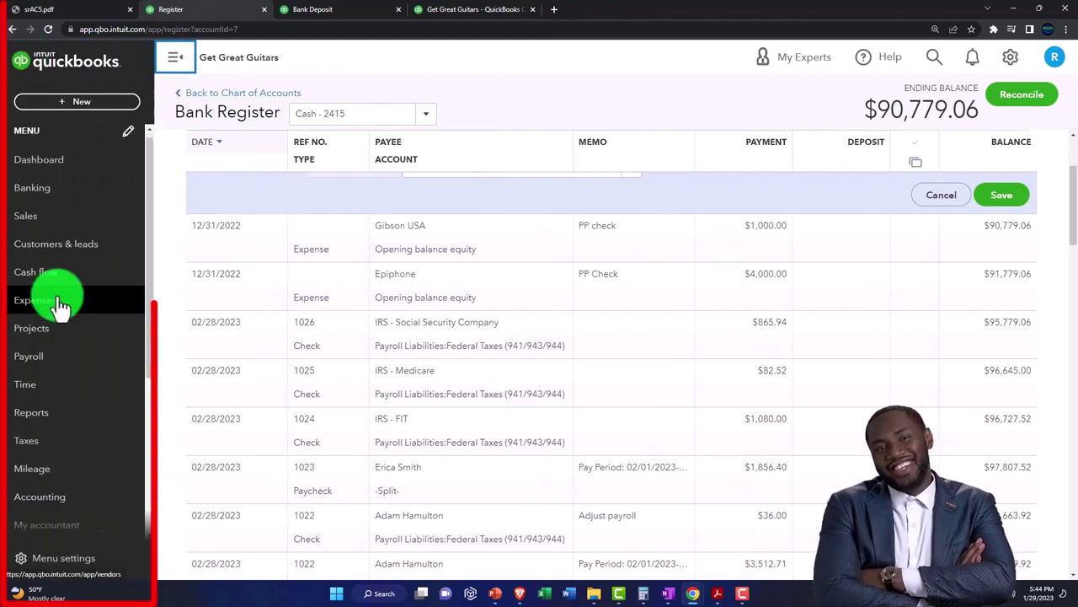
scroll(59, 305, down, 5)
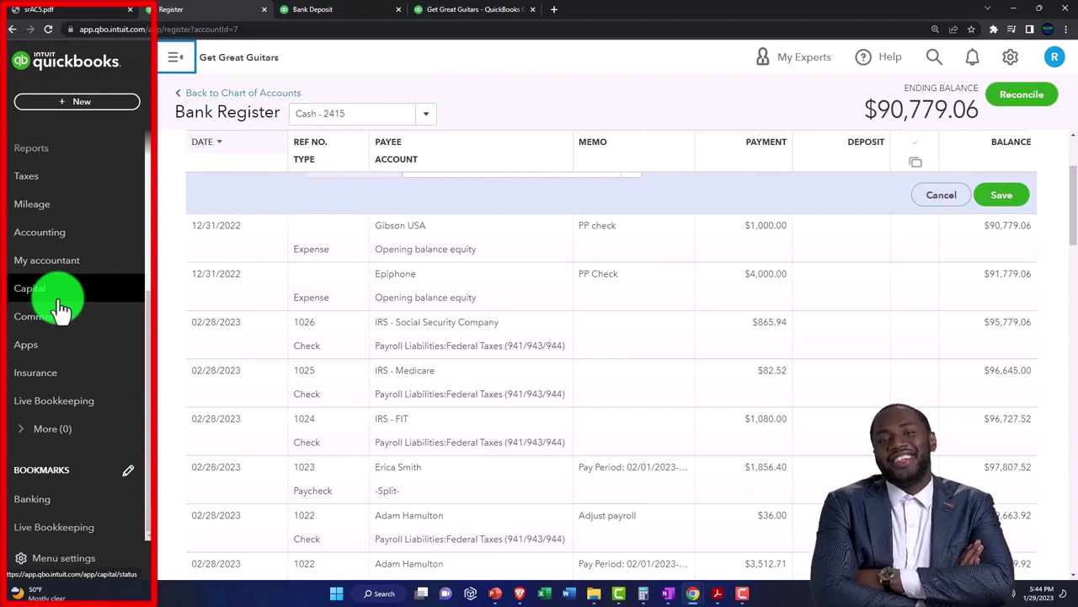
scroll(61, 310, up, 2)
click(56, 293)
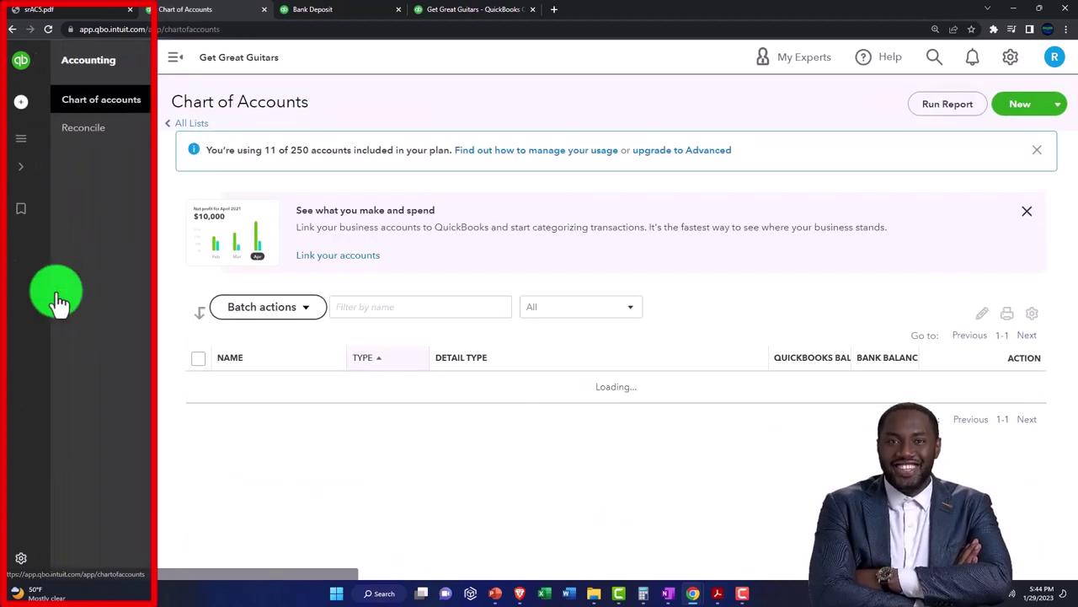
click(80, 130)
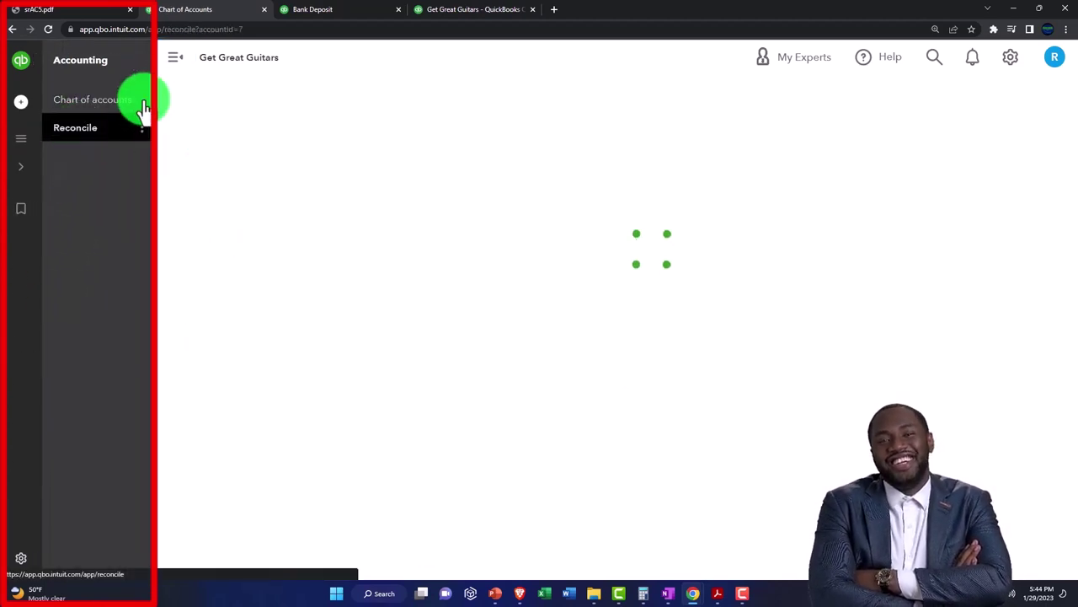
click(174, 57)
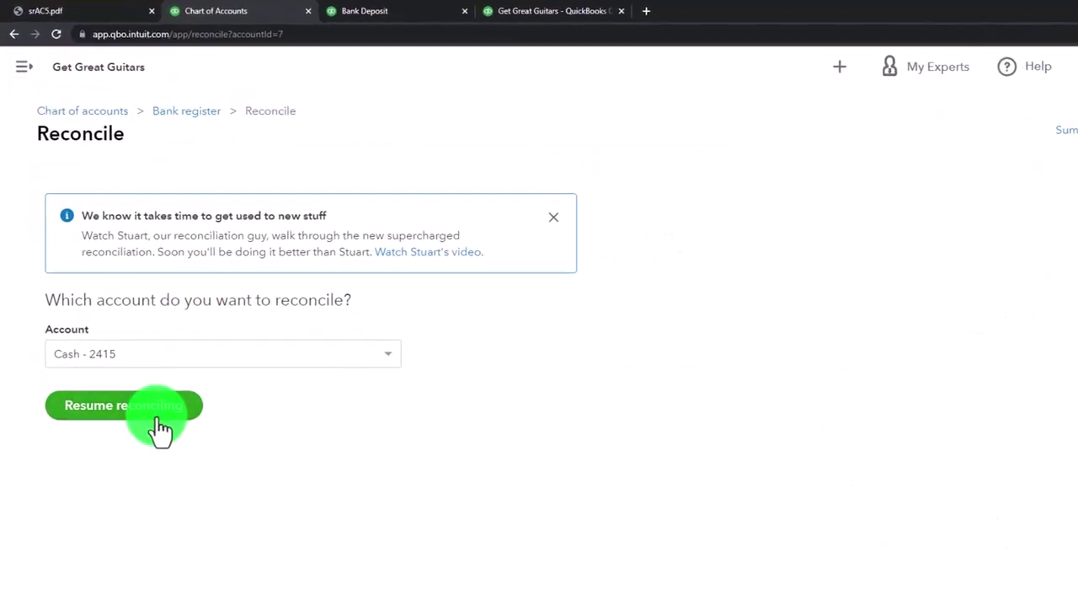
Resume the Cash - 2415 reconciliation and clear the Gibson USA and Epiphone PP check expenses
click(158, 419)
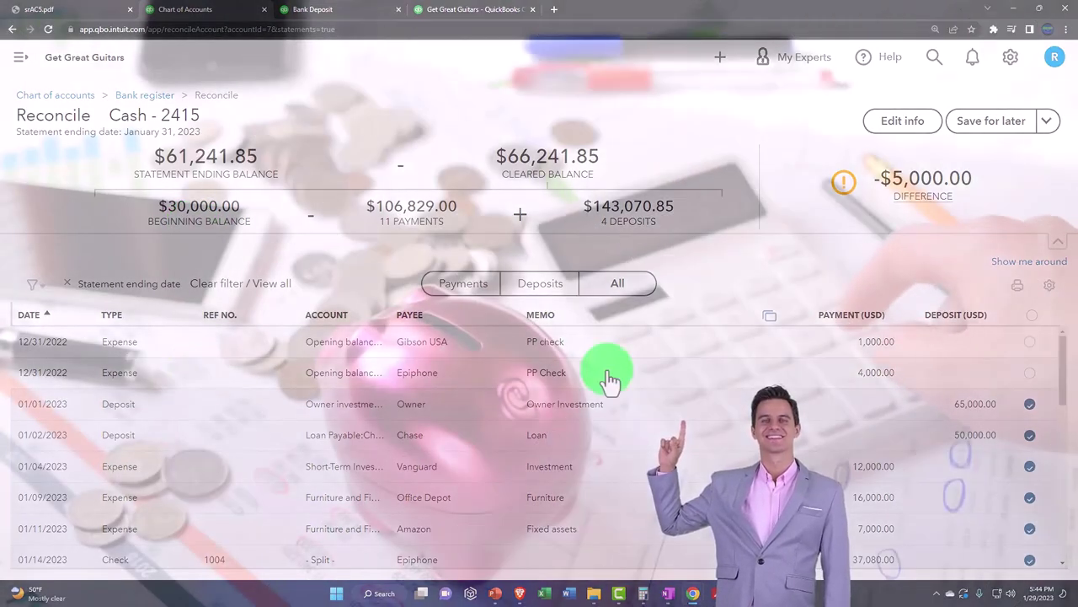
click(1030, 342)
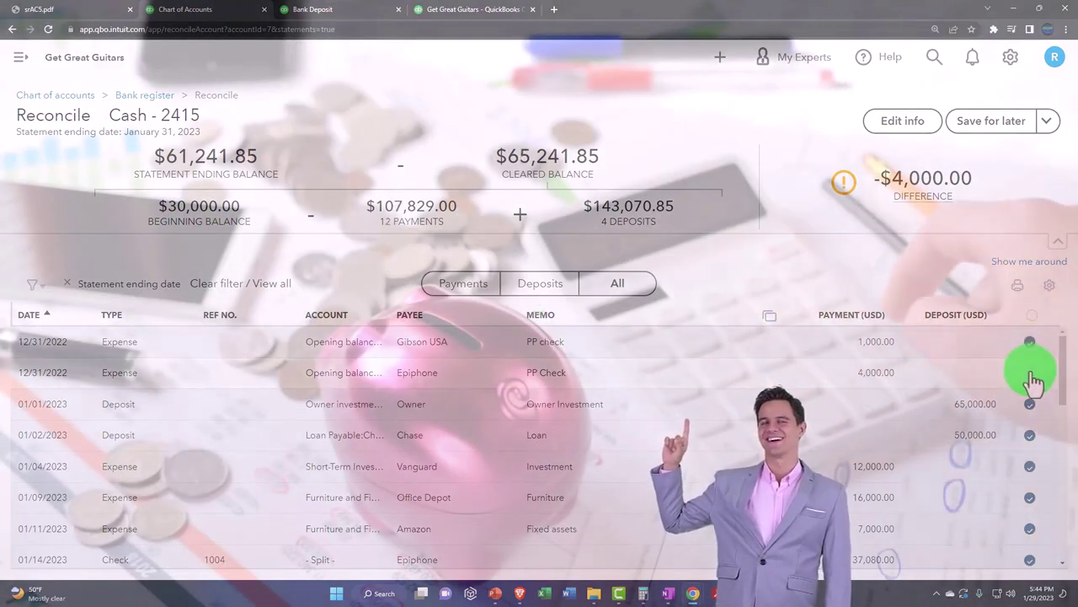
click(1031, 373)
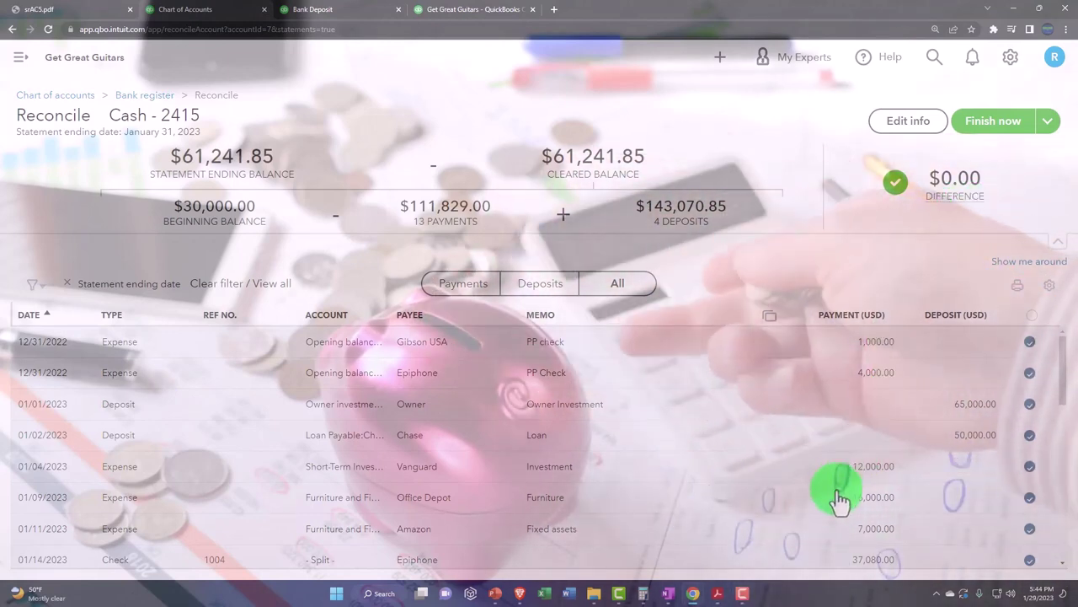
click(722, 594)
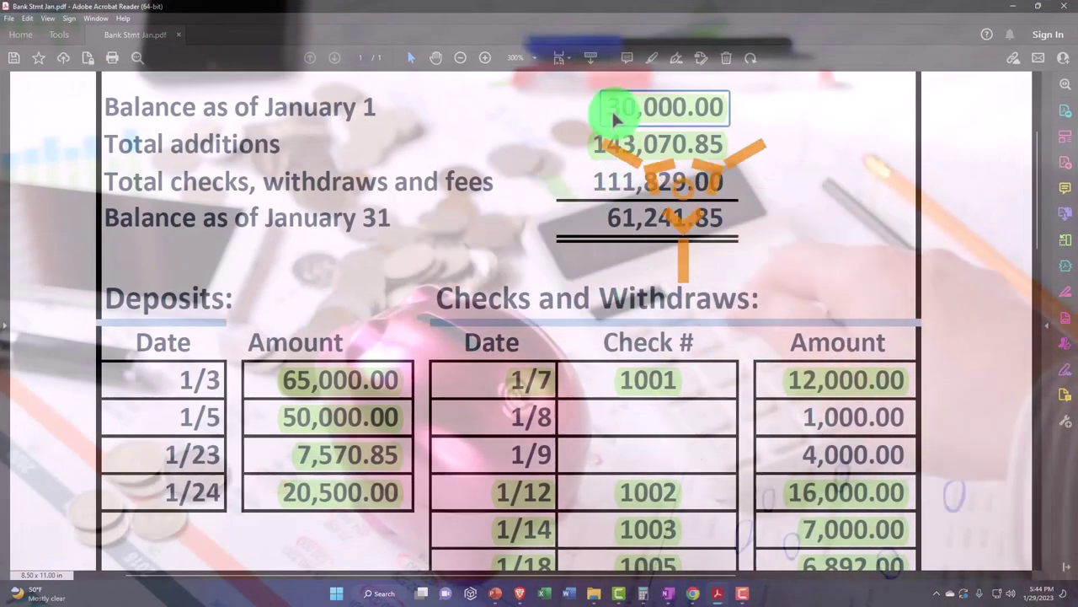
Compare the statement's $30,000.00 beginning, $143,070.85 deposits and $111,829.00 payments against the reconciliation
click(717, 597)
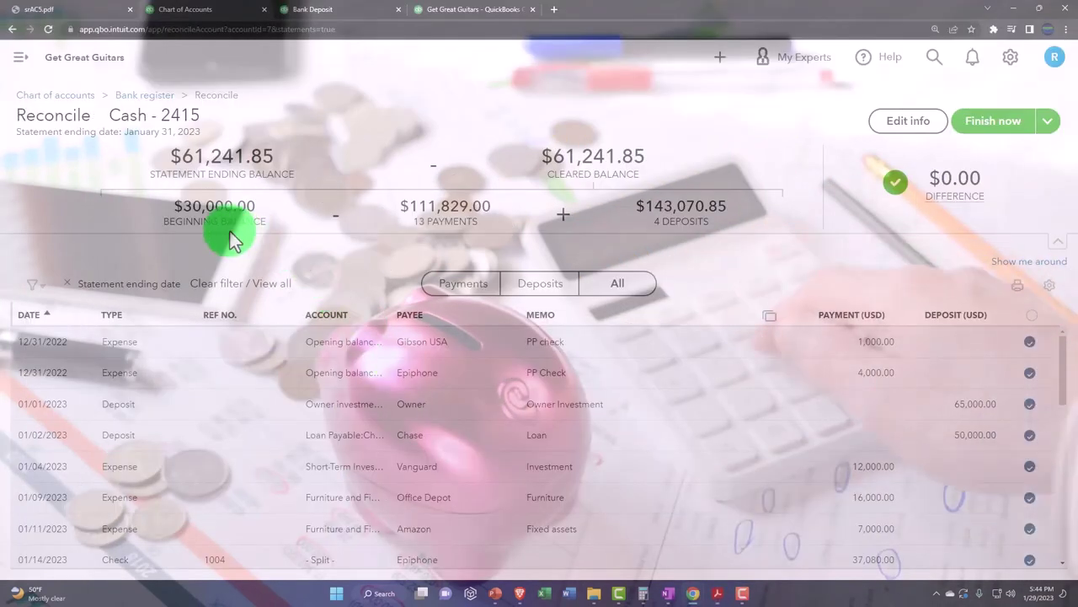
click(717, 593)
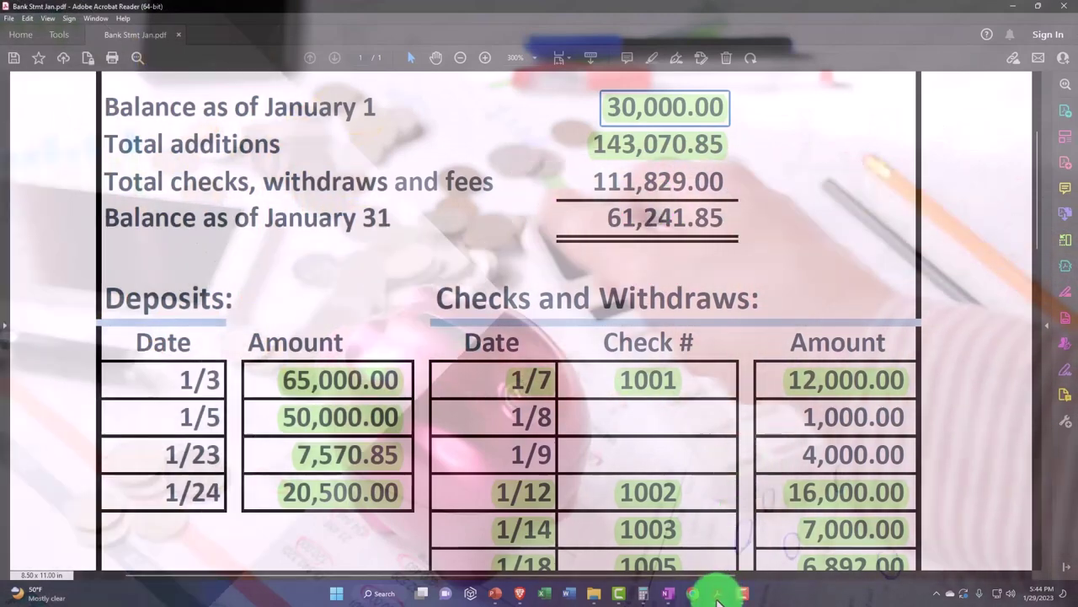
click(717, 594)
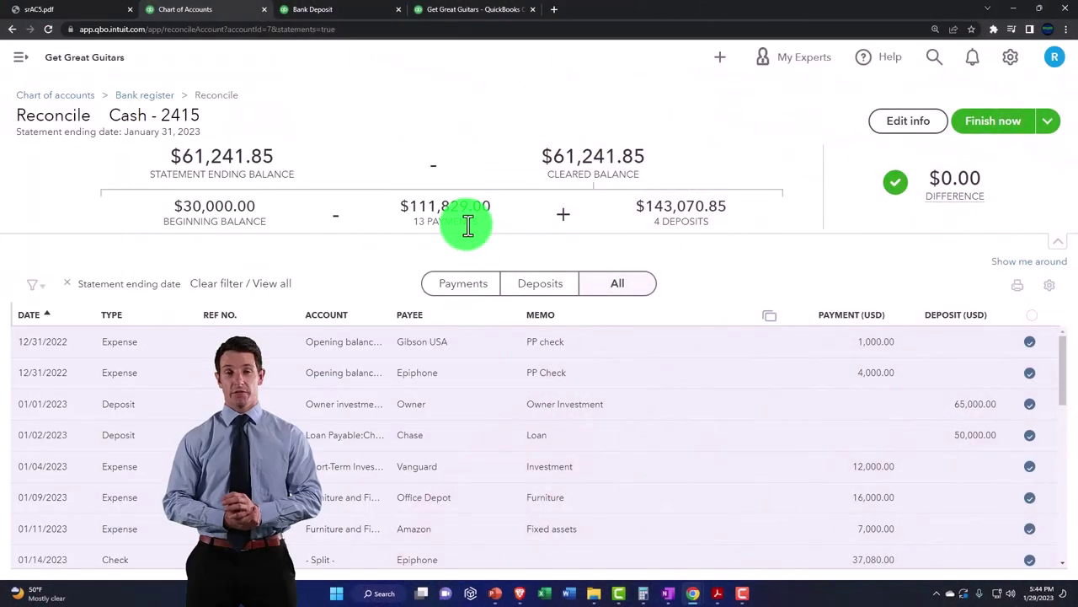
click(723, 599)
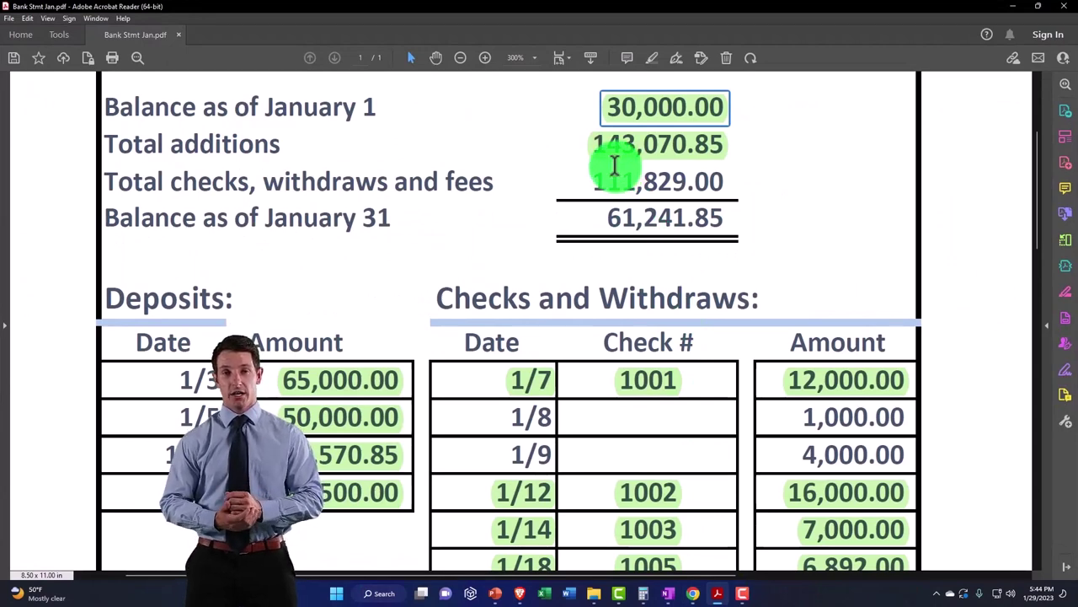
click(723, 595)
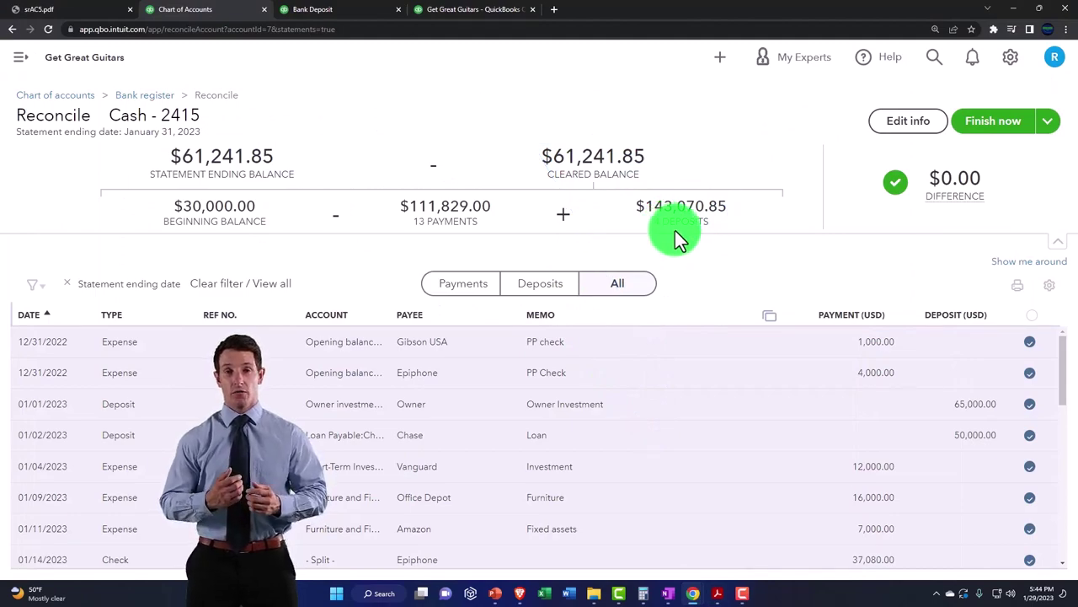
click(718, 595)
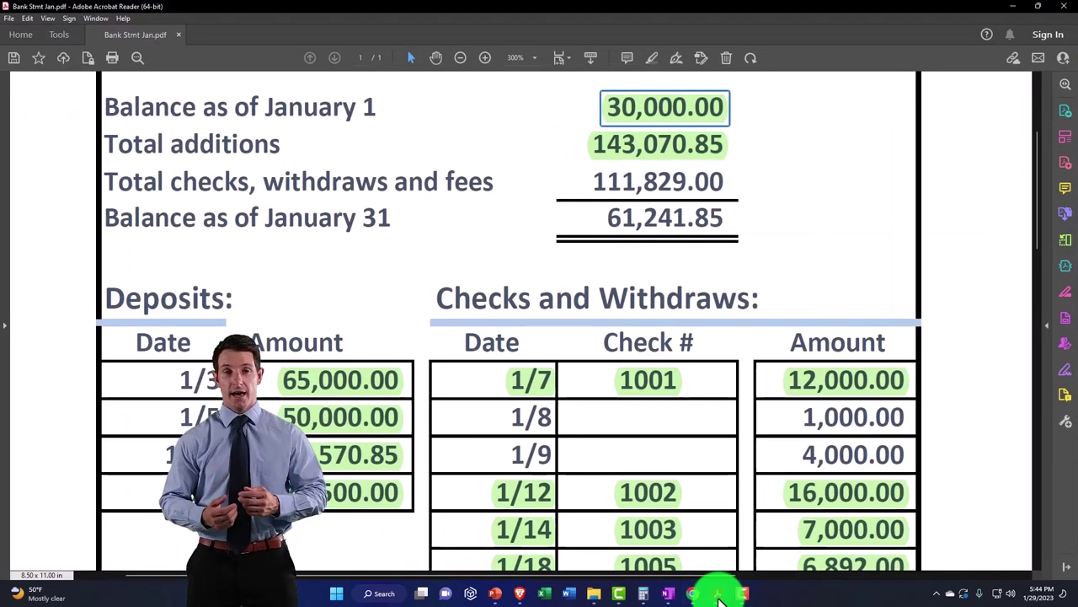
click(719, 595)
click(719, 595)
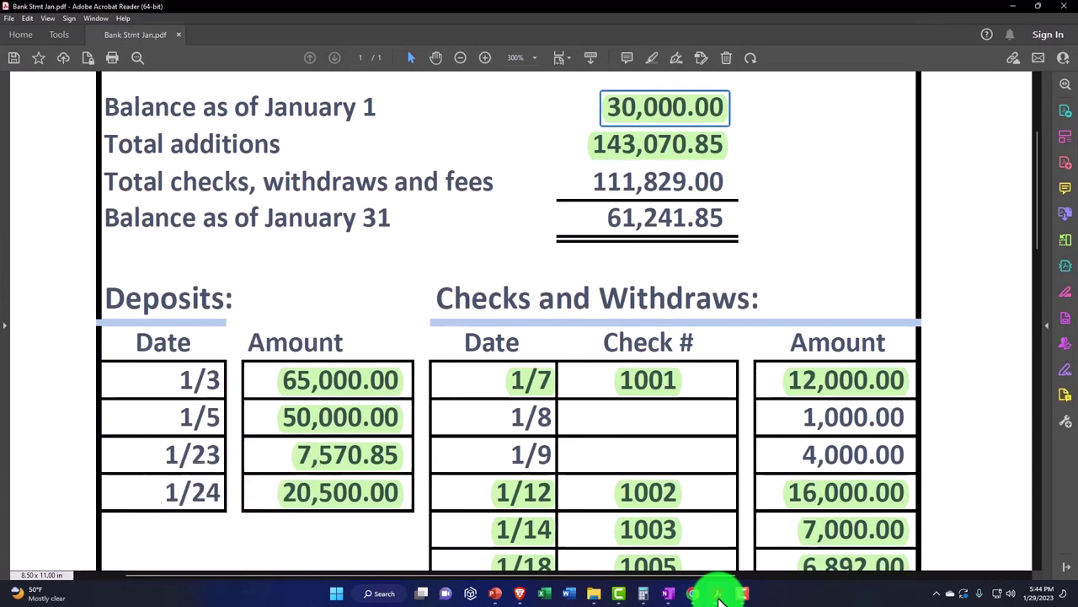
click(719, 594)
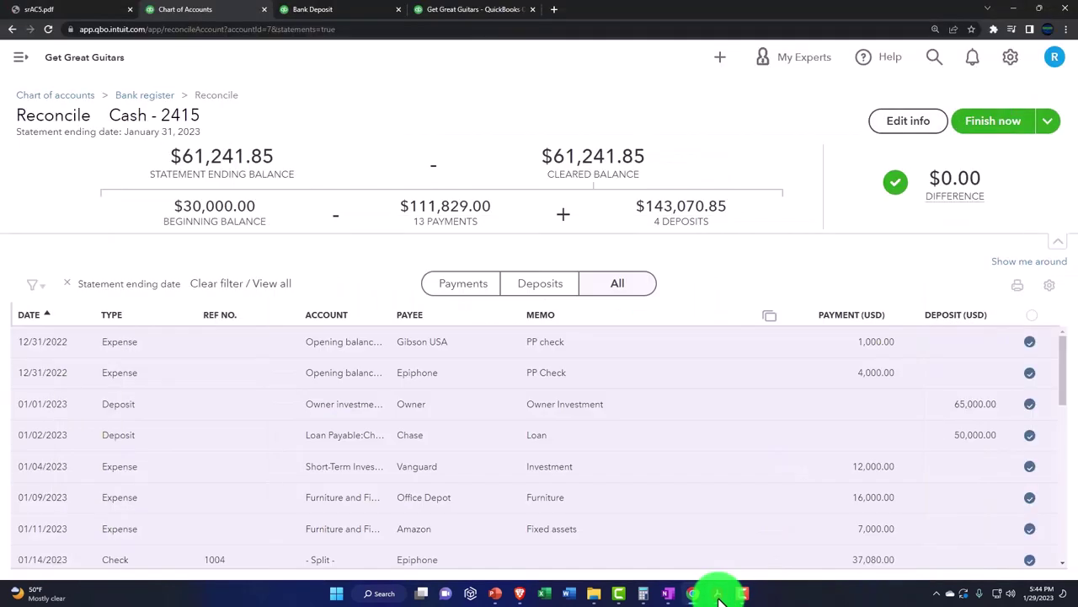
click(961, 210)
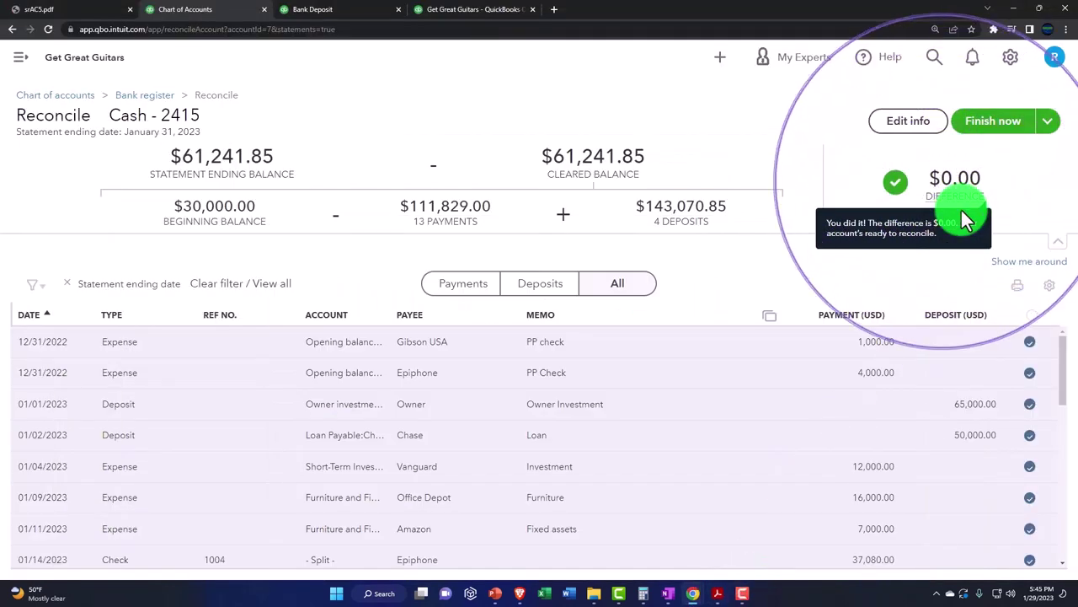